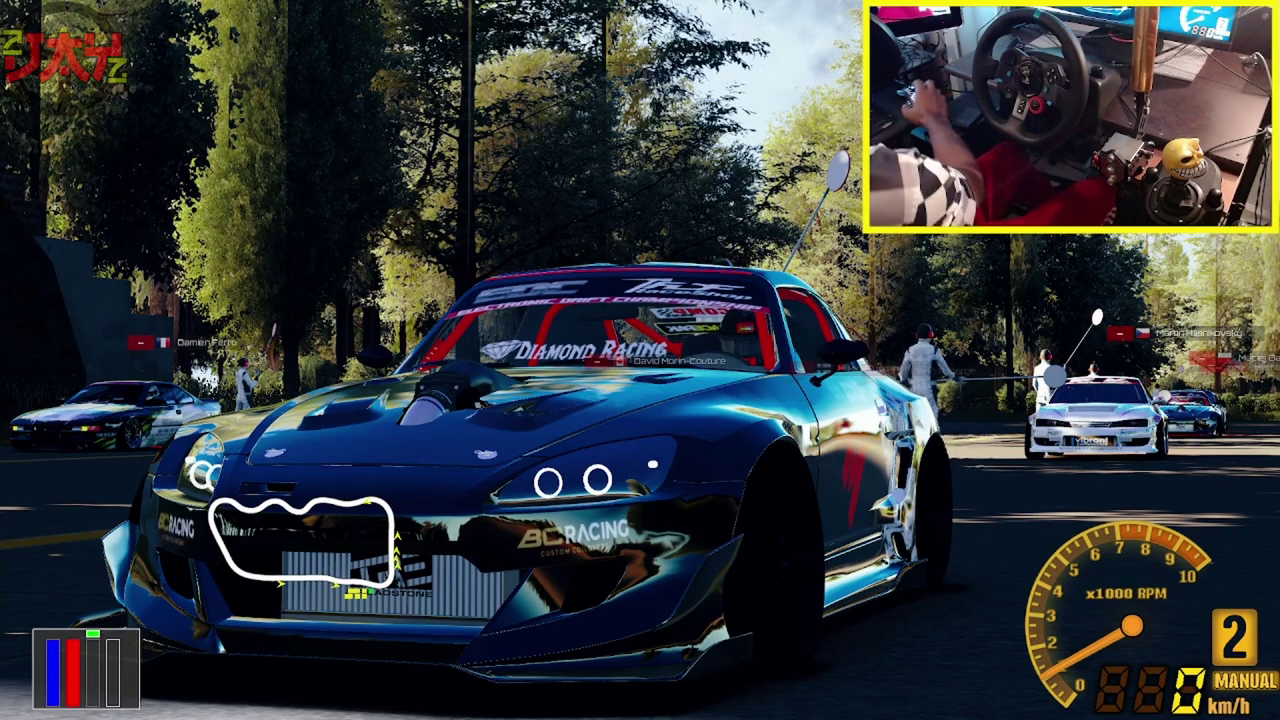
Find the stereo boxcam app in the in-game app list and switch the replay view to BOX cam.
mouse_move(1278, 420)
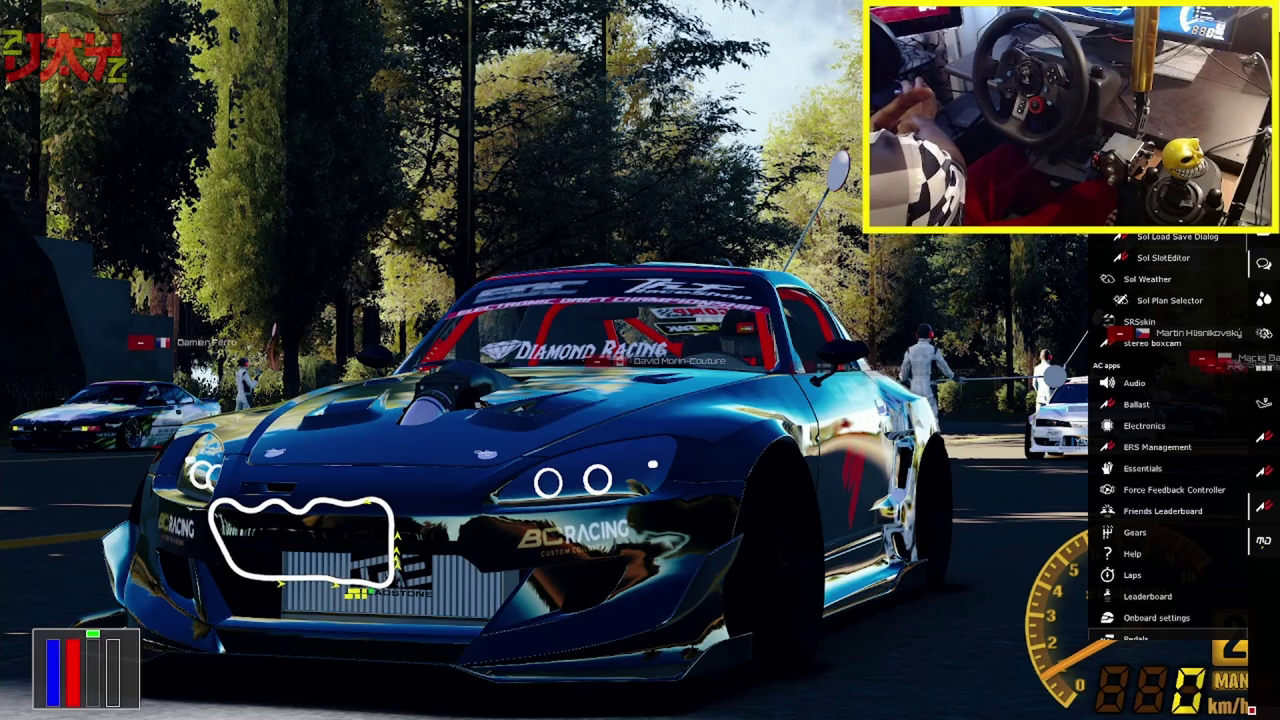
scroll(1160, 286, down, 5)
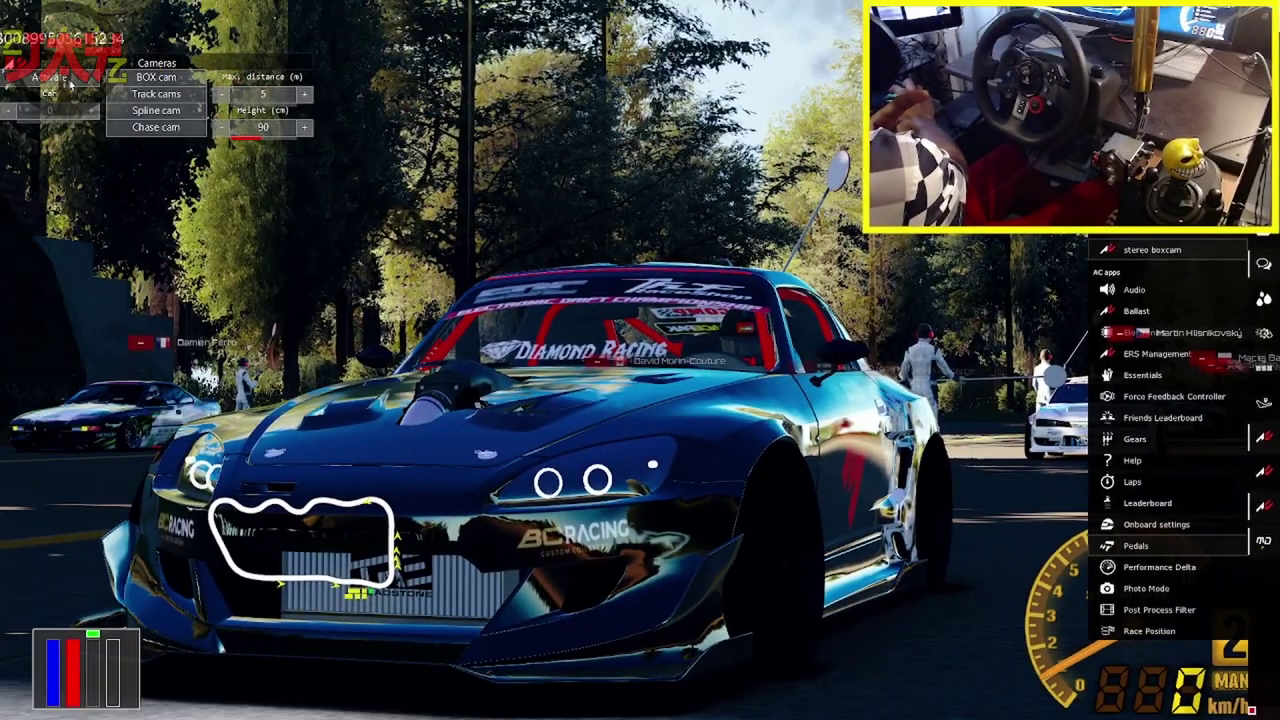
click(194, 82)
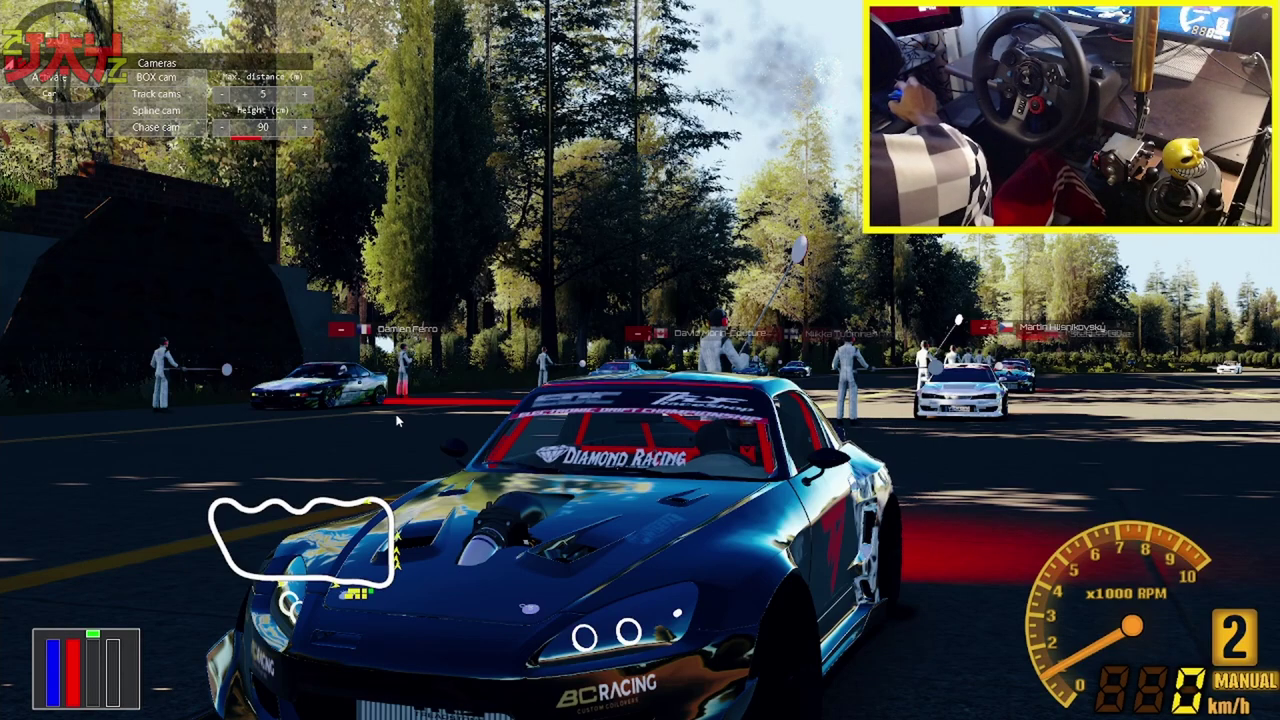
Switch to the browser, log in to RaceDepartment with the saved credentials and download BOX cam 0.7.0.
key(super)
click(539, 707)
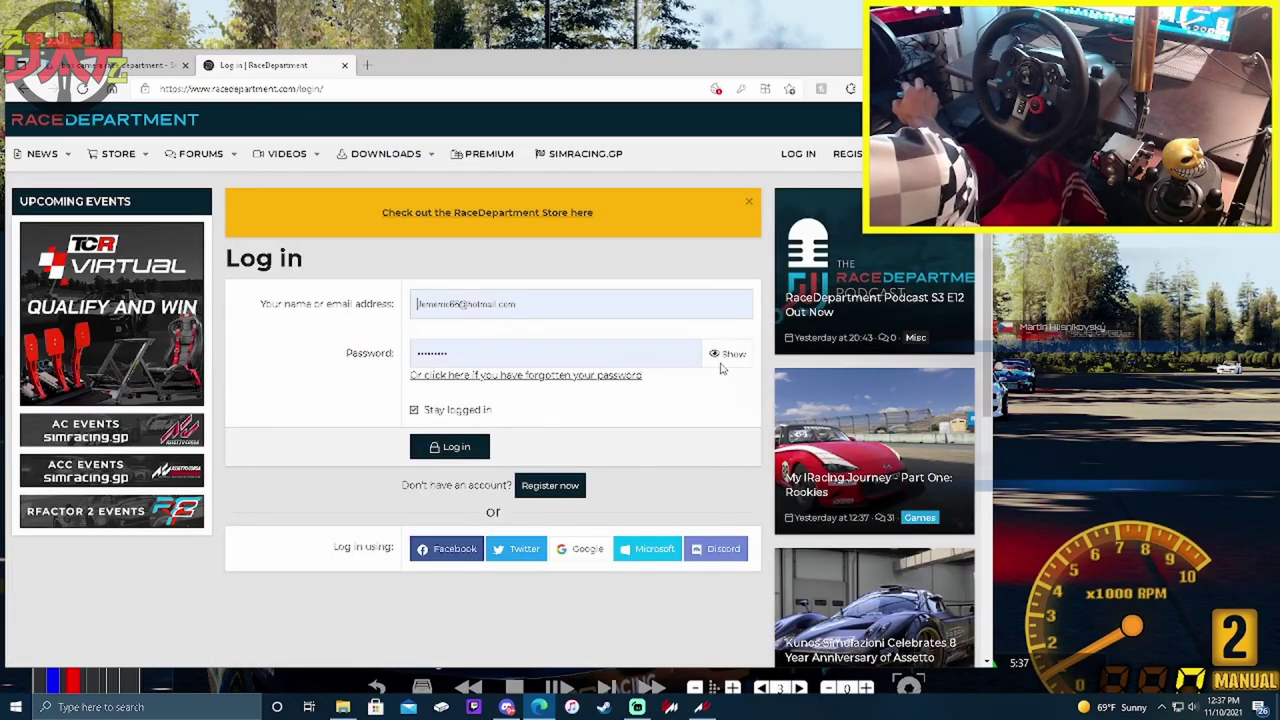
click(463, 450)
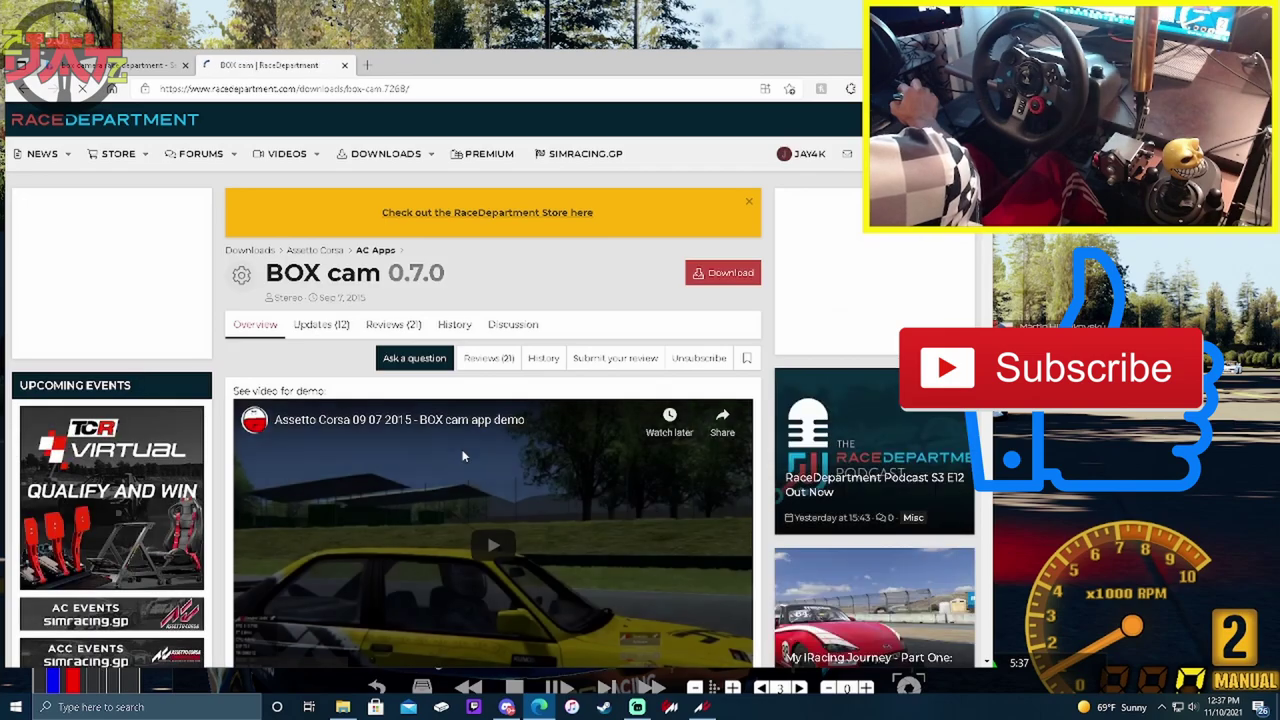
click(729, 280)
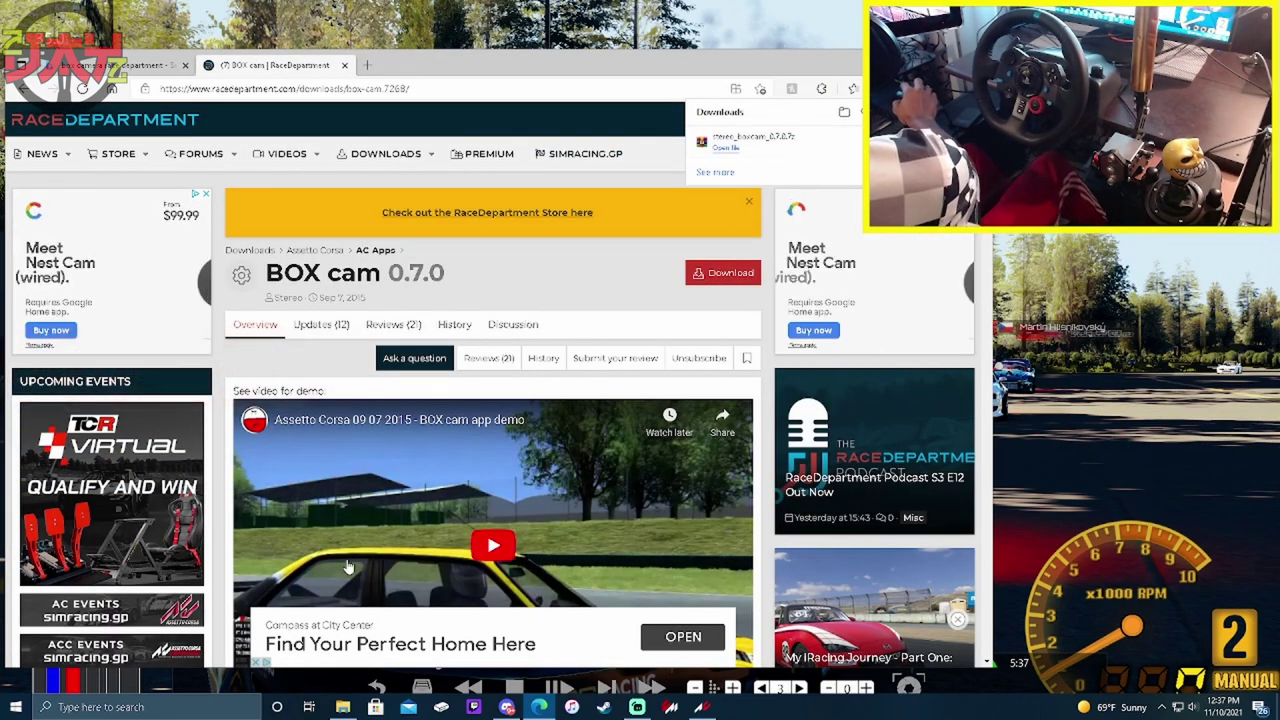
Switch to File Explorer and delete the old screenshot files from the Downloads folder.
click(343, 707)
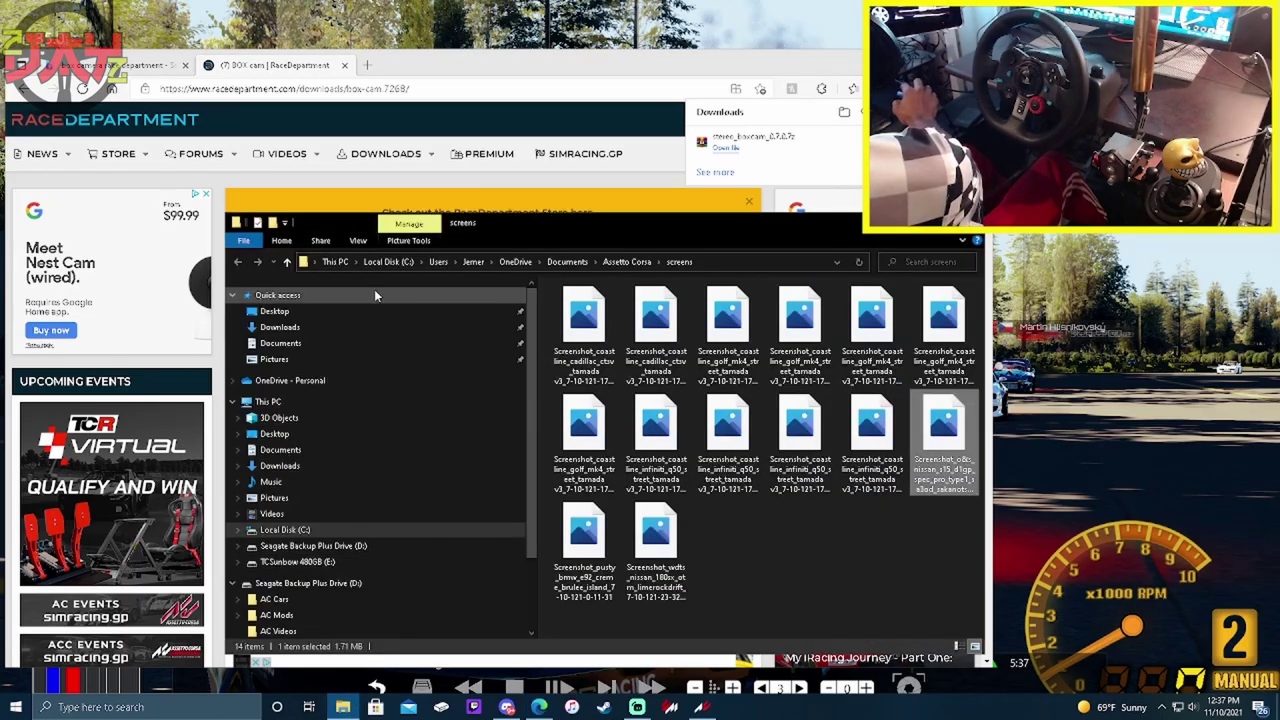
click(284, 328)
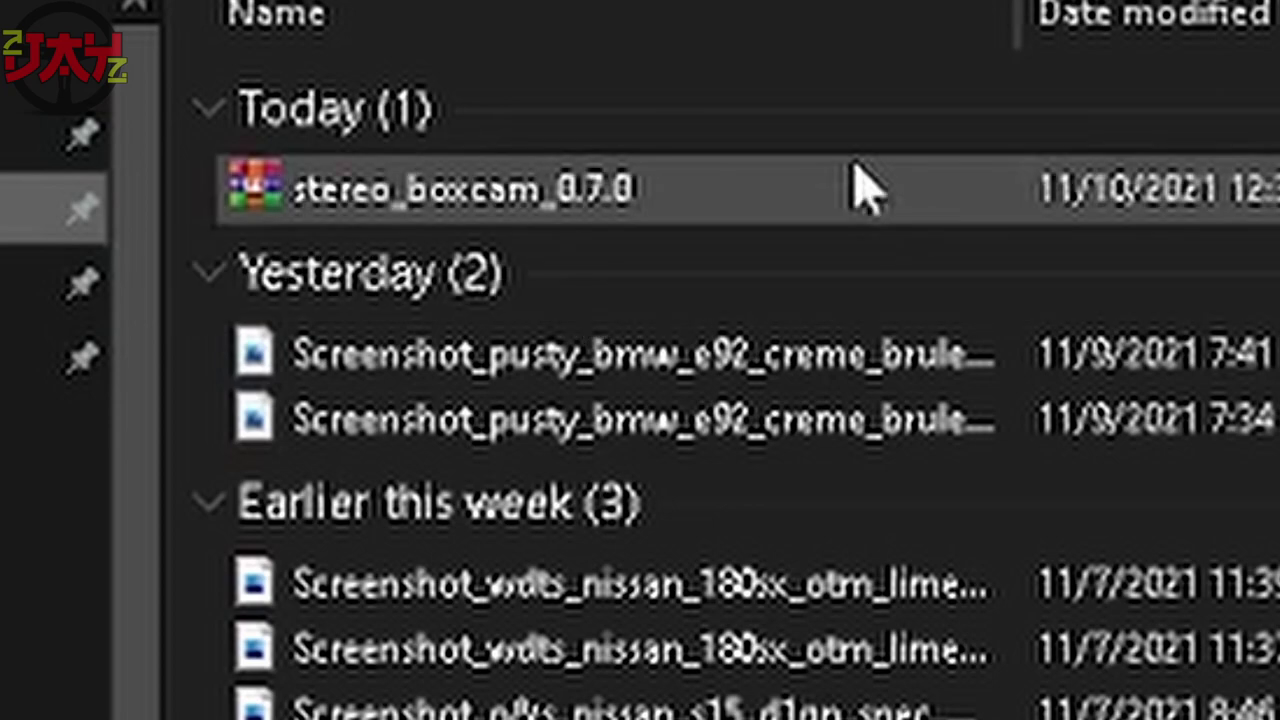
drag(197, 345, 545, 718)
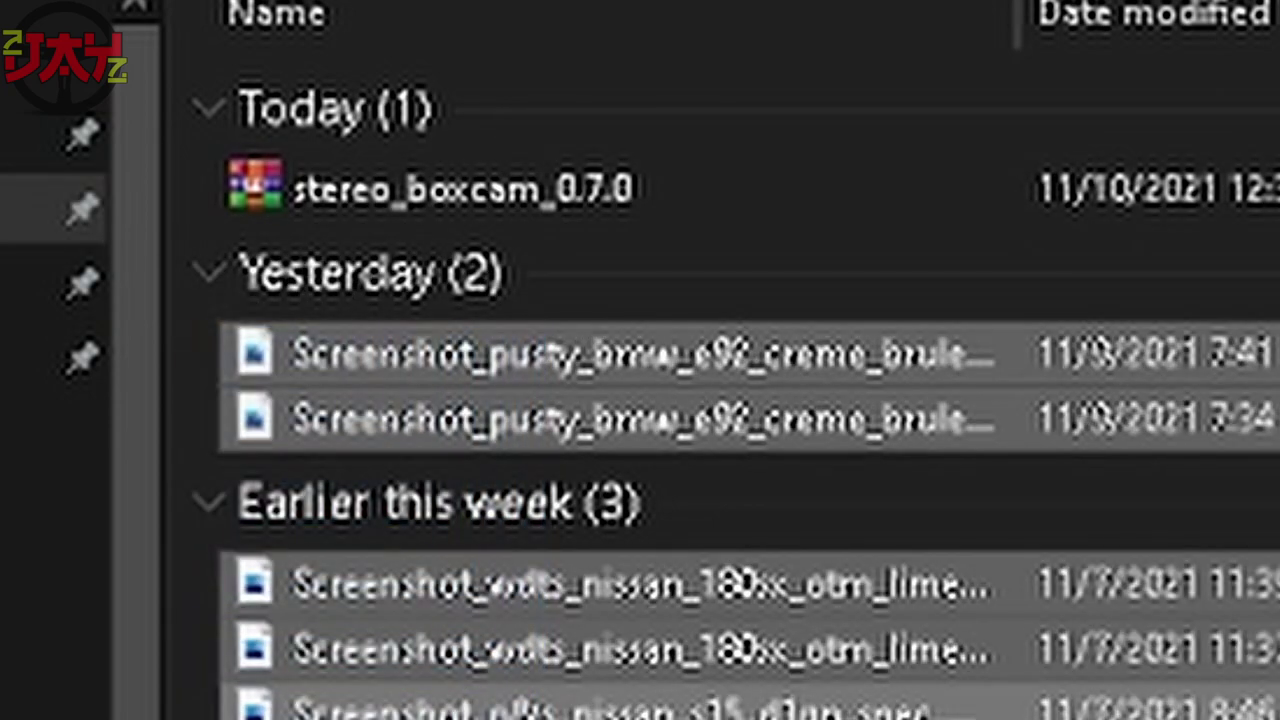
key(Delete)
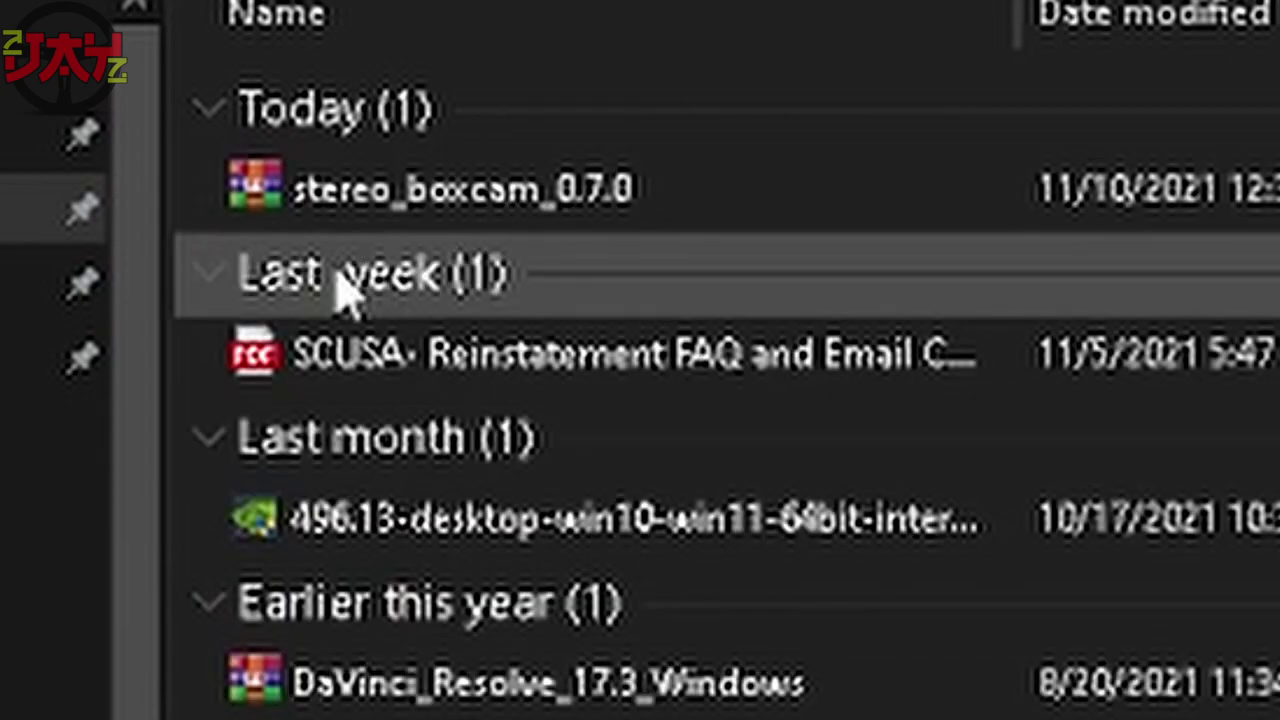
Extract the stereo_boxcam_0.7.0 archive directly into Downloads and open the extracted stereo_boxcam folder.
right_click(457, 222)
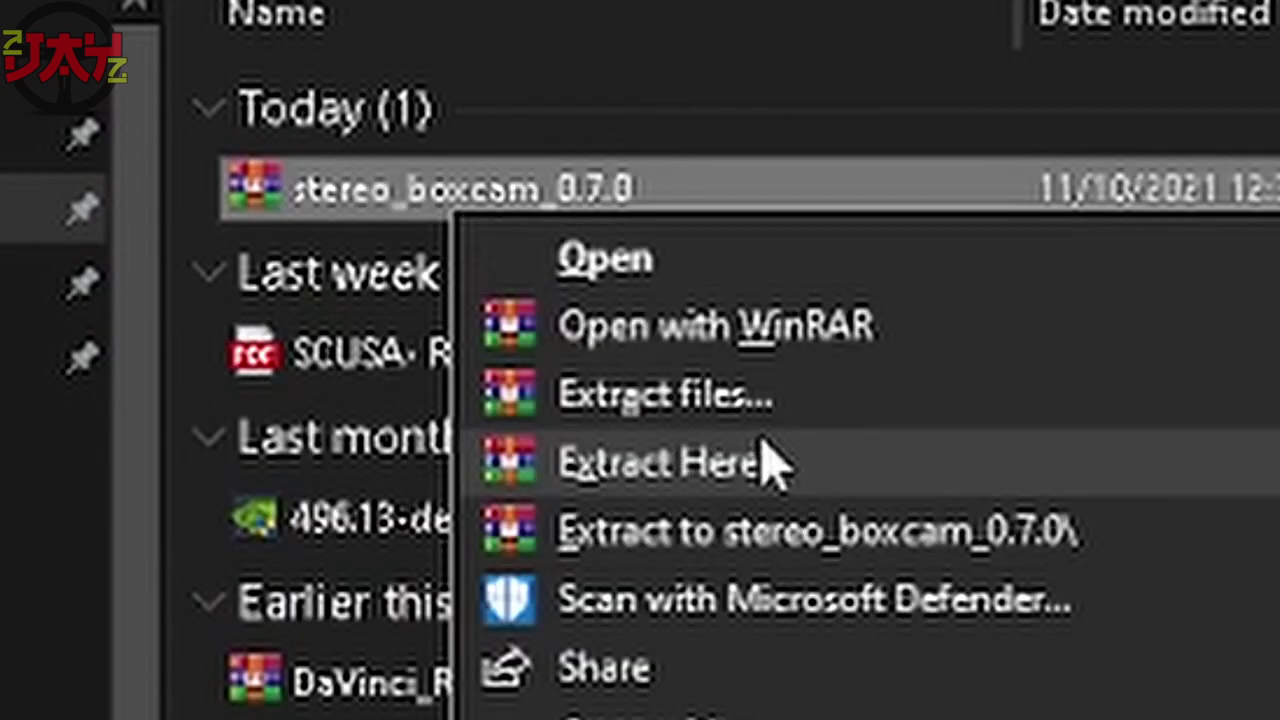
click(768, 466)
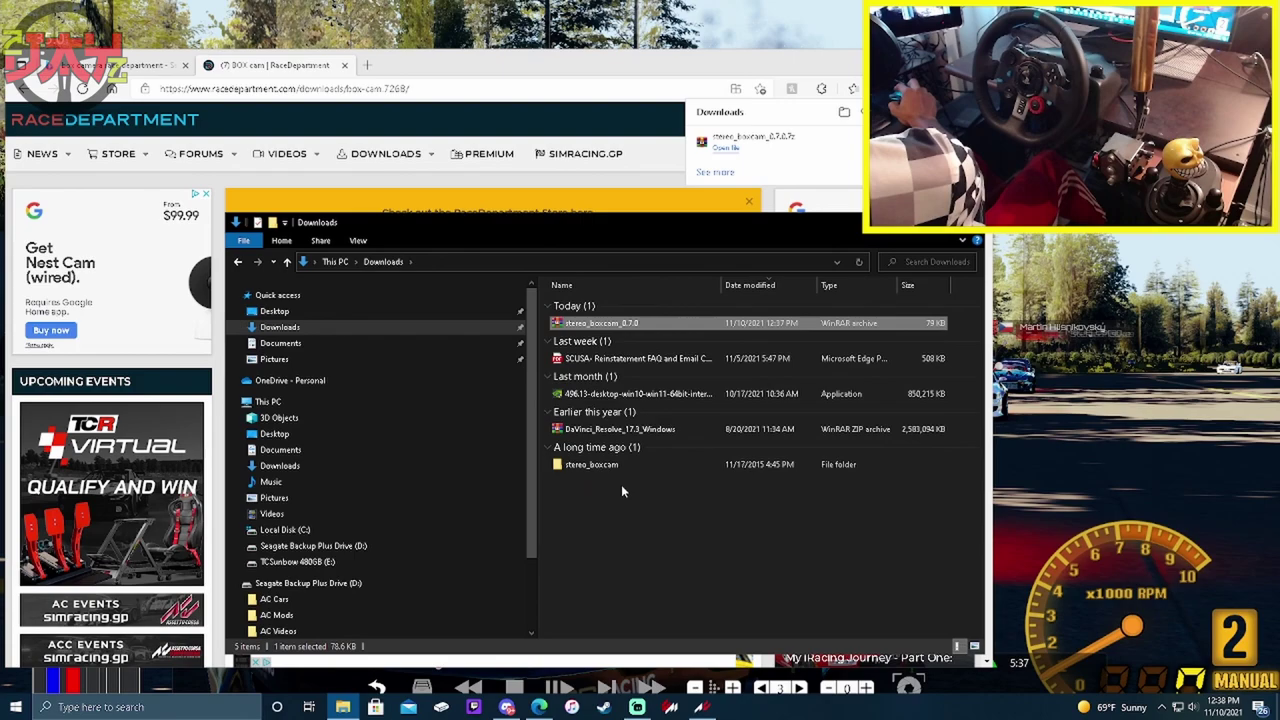
double_click(629, 467)
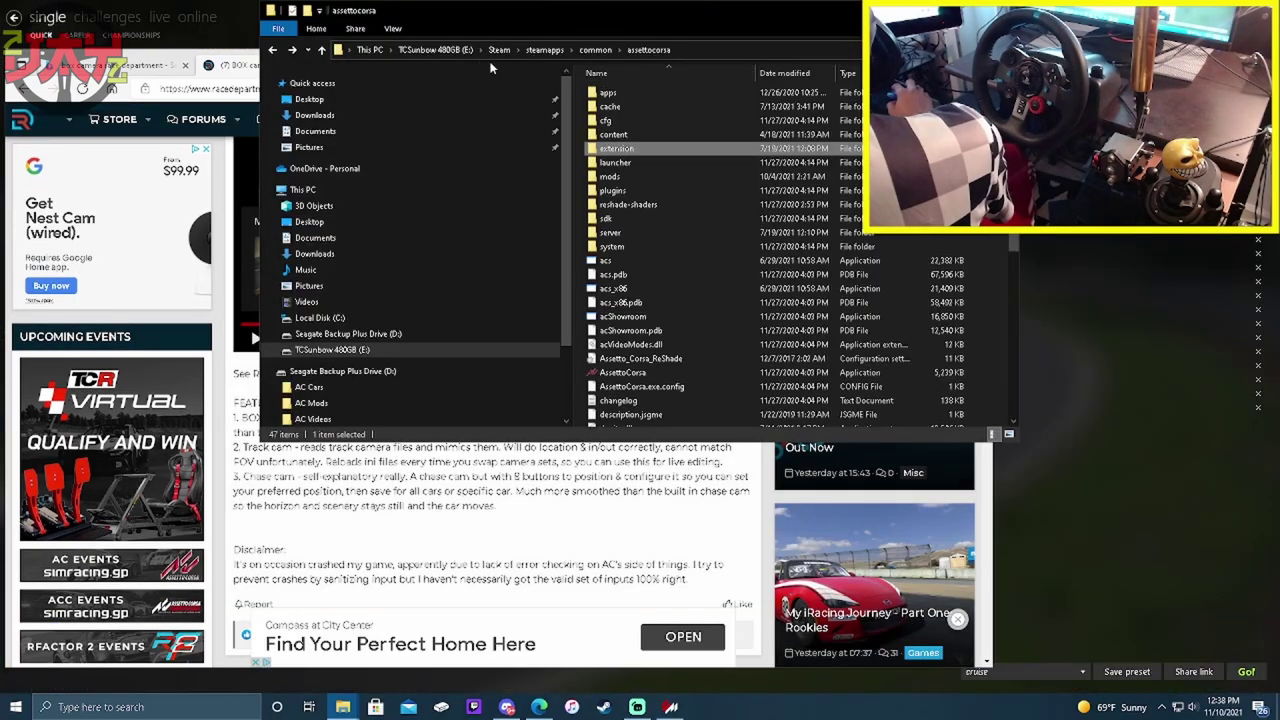
Open the READ ME file inside the extracted stereo_boxcam folder in Downloads.
click(314, 115)
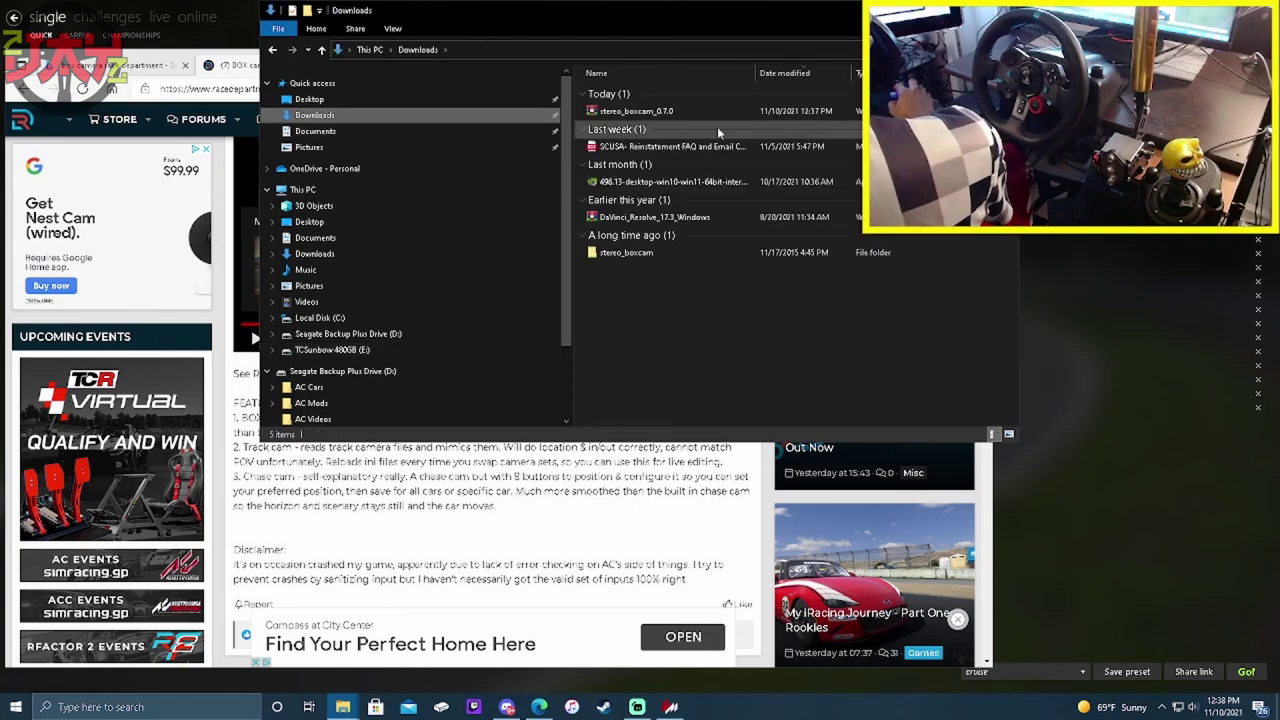
double_click(627, 251)
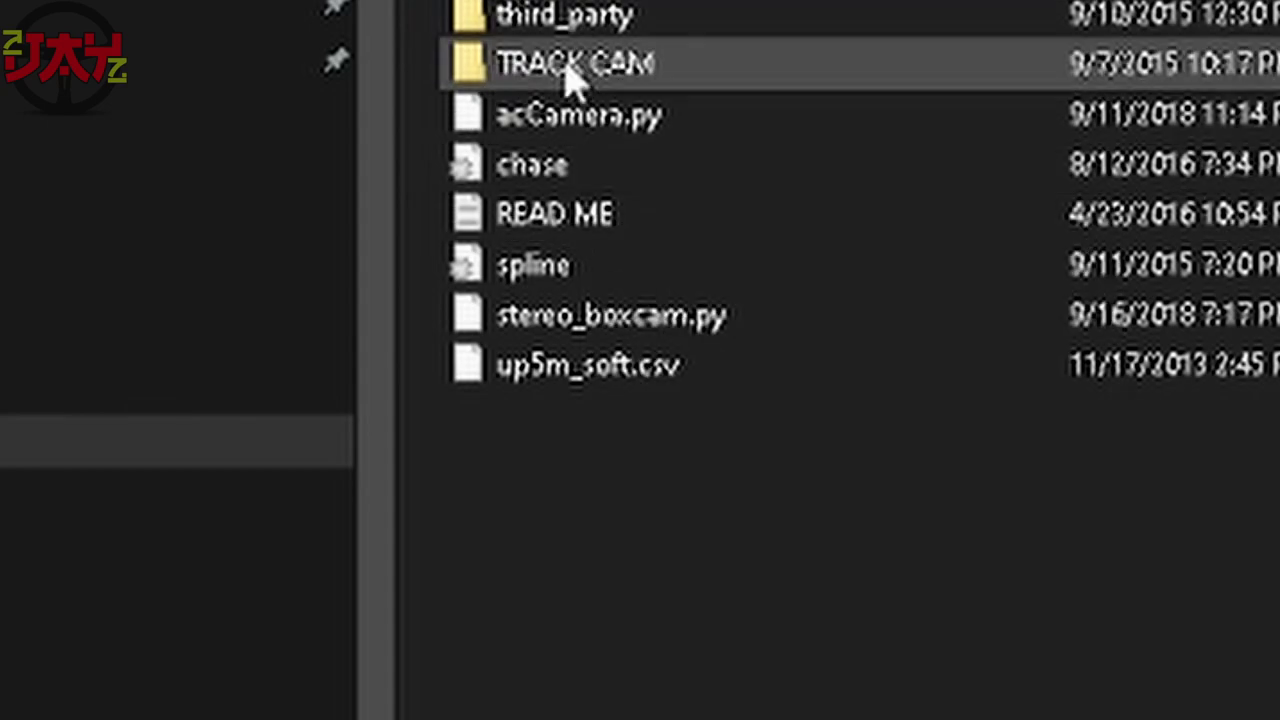
mouse_move(620, 215)
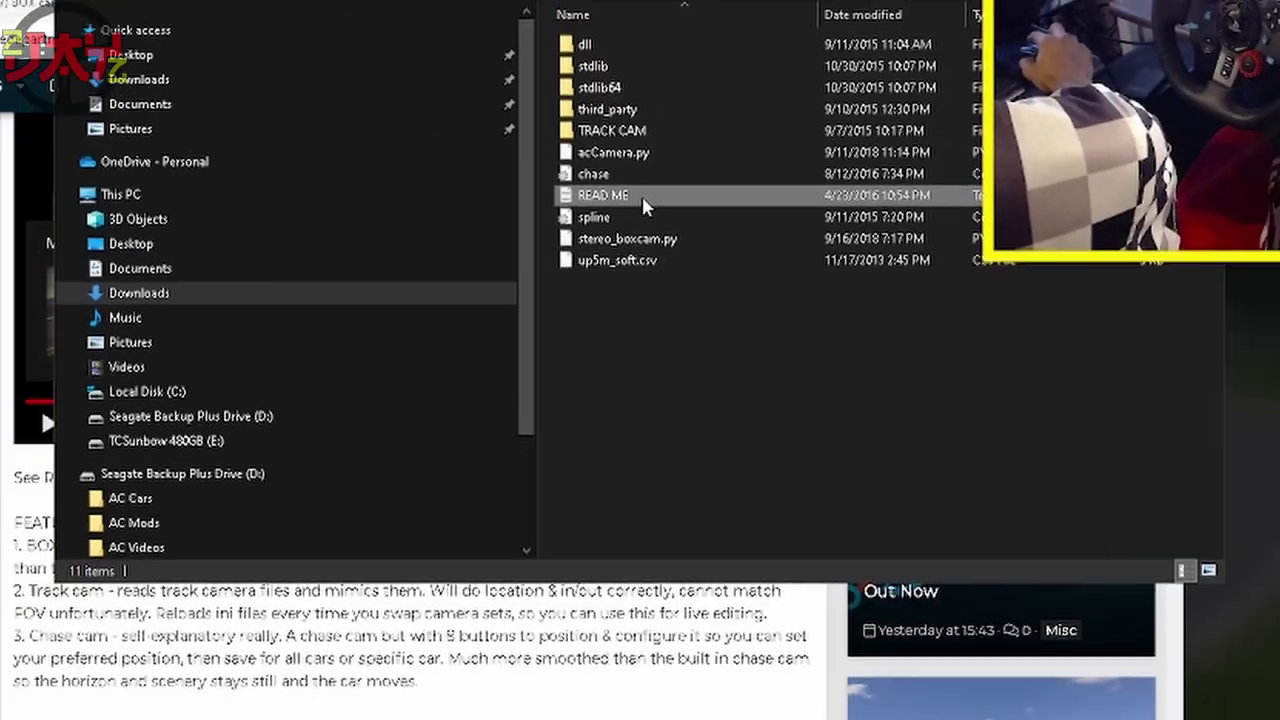
double_click(555, 214)
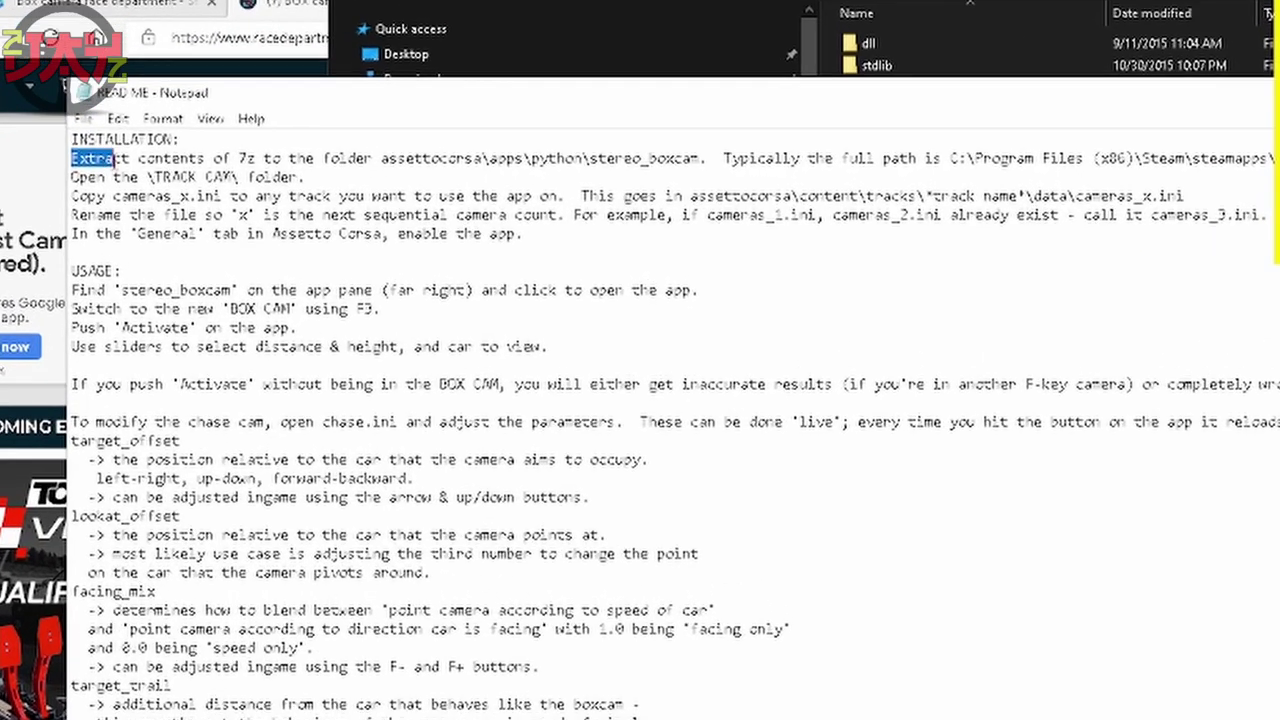
Read the READ ME's installation instructions on the destination folder and the TRACK CAM folder.
drag(96, 165, 308, 165)
drag(675, 137, 875, 155)
drag(960, 152, 1250, 148)
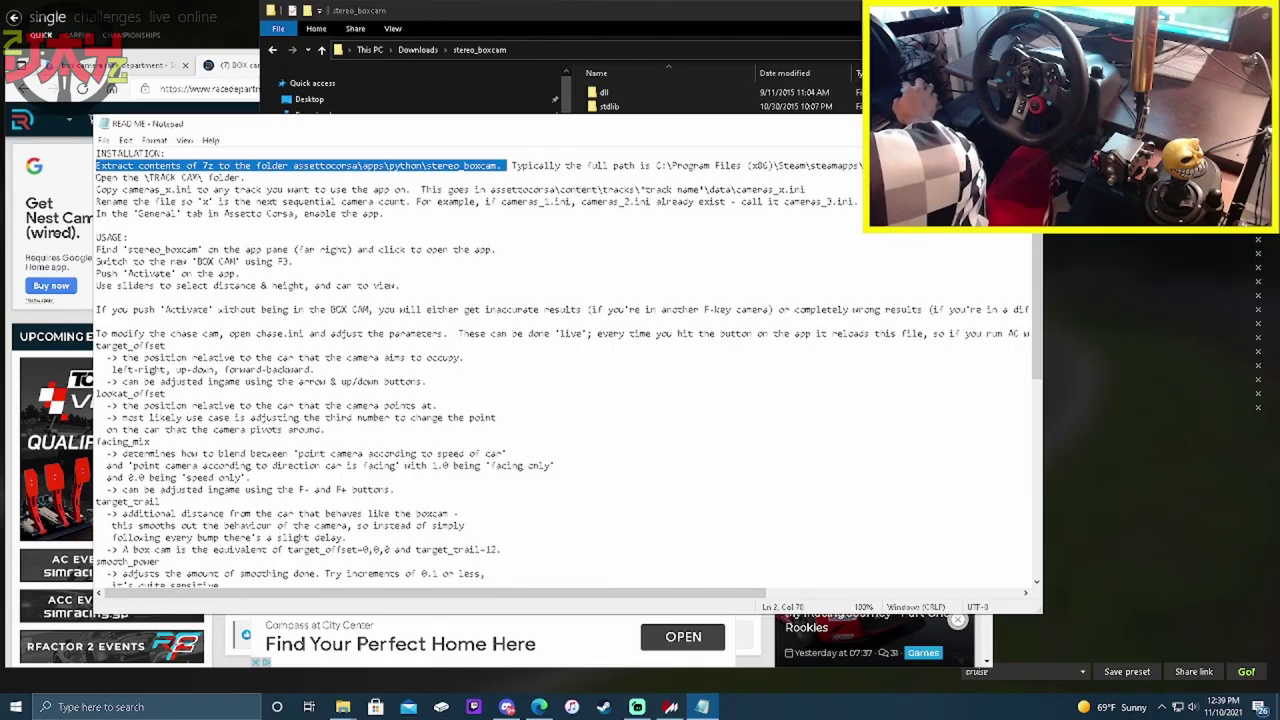
drag(757, 166, 245, 178)
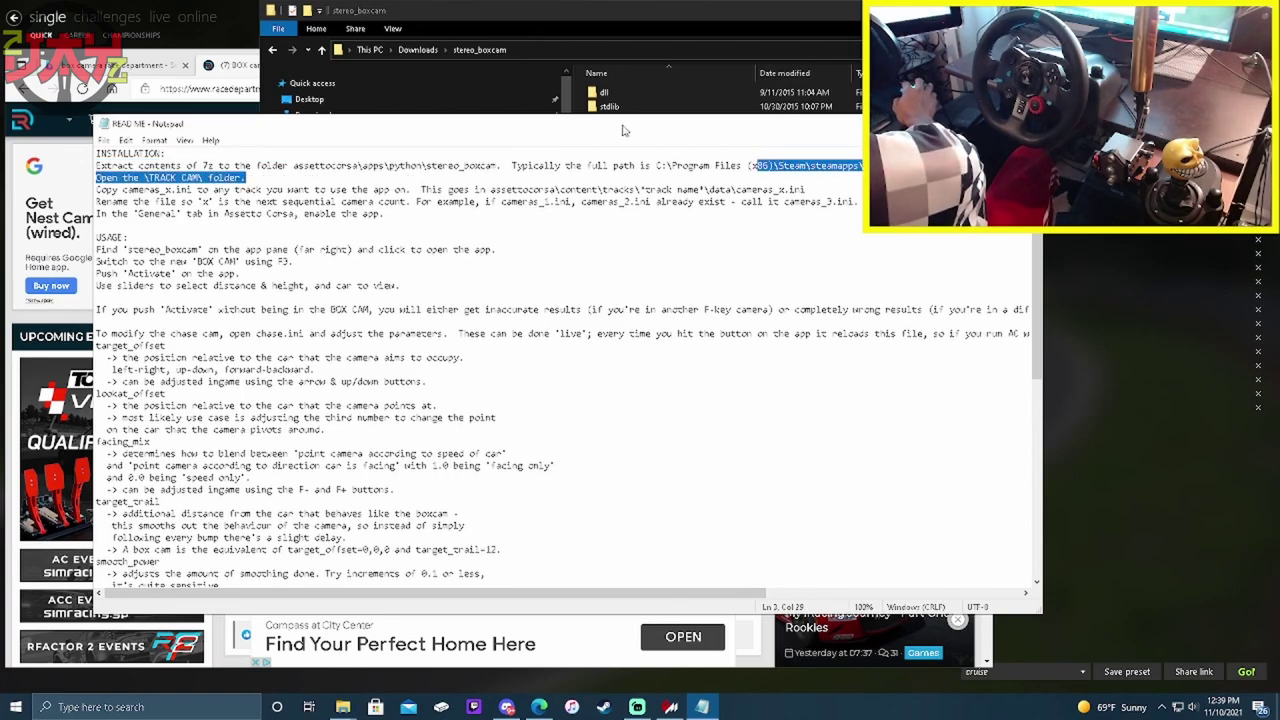
click(459, 225)
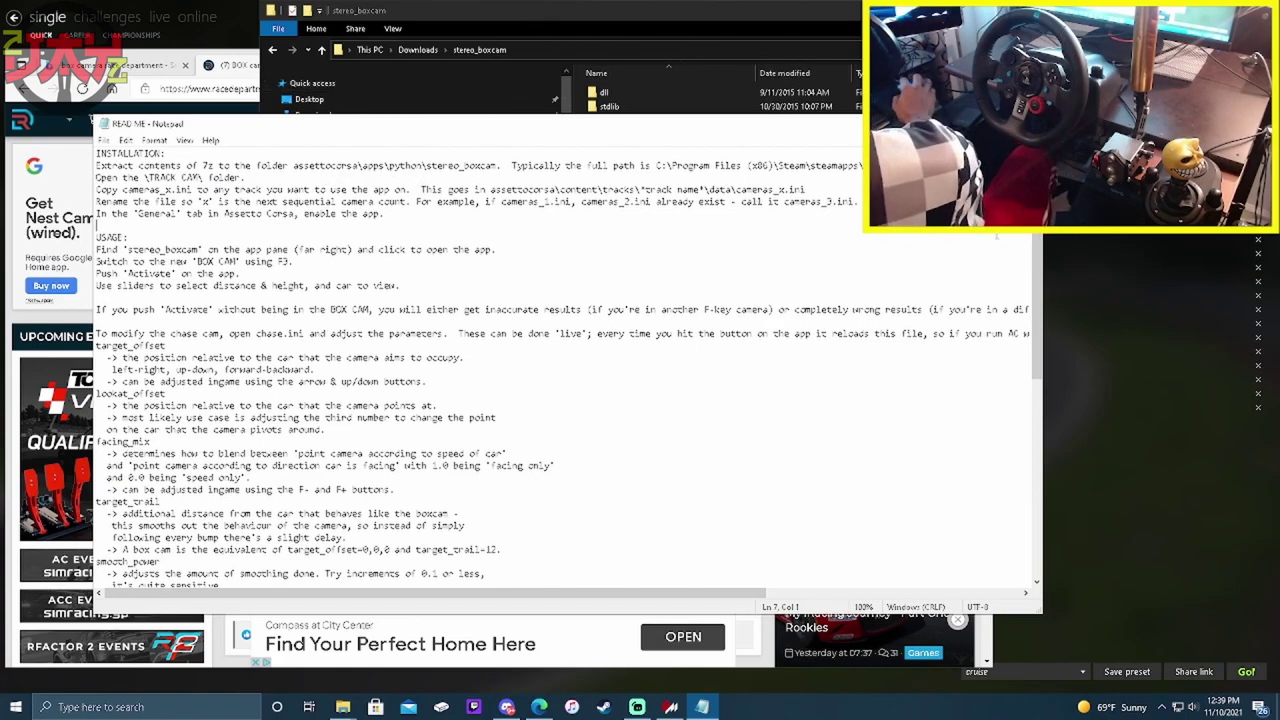
Switch to Content Manager, open the EDC PRO Maurice car's folder and navigate from there to assettocorsa\apps\python.
click(1171, 525)
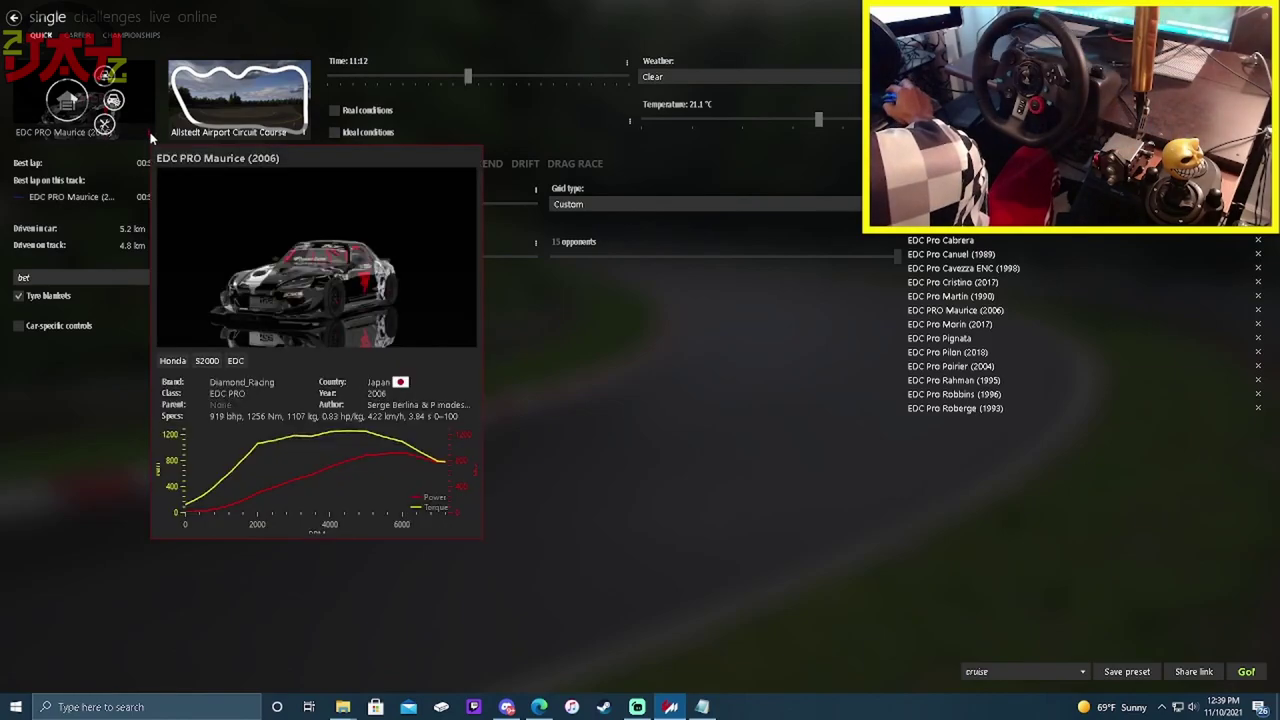
click(148, 133)
click(220, 377)
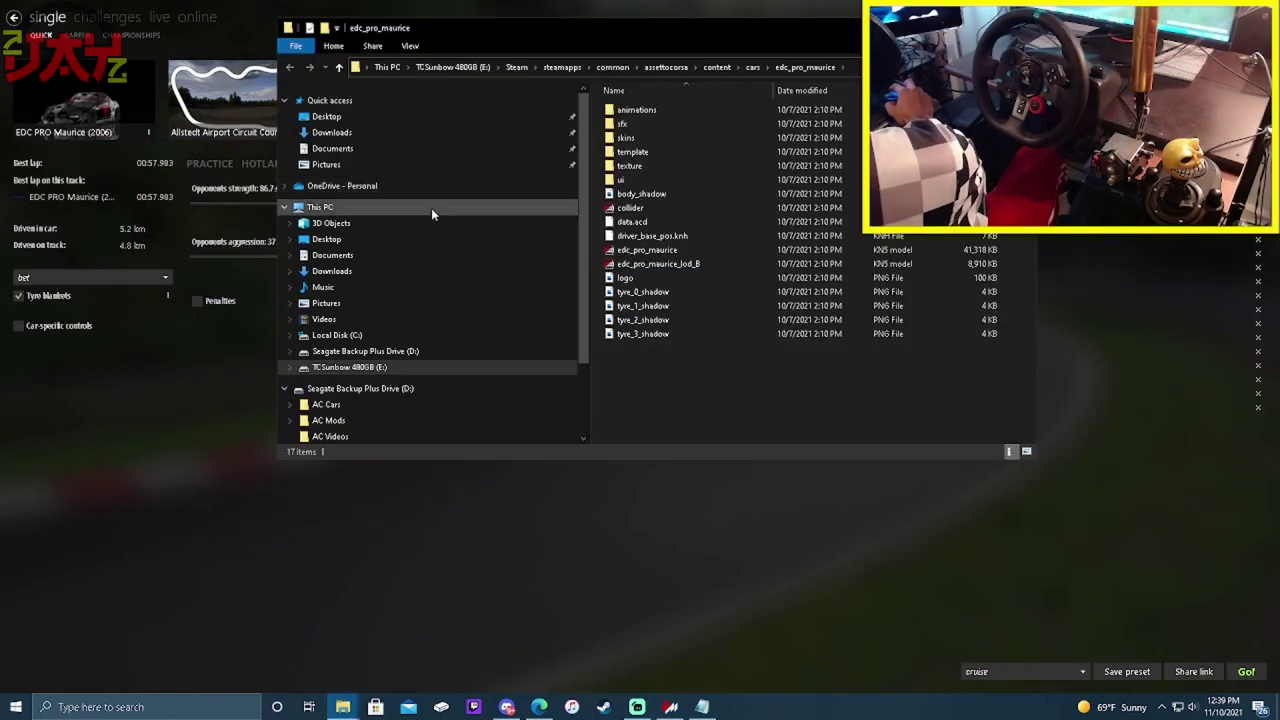
click(662, 68)
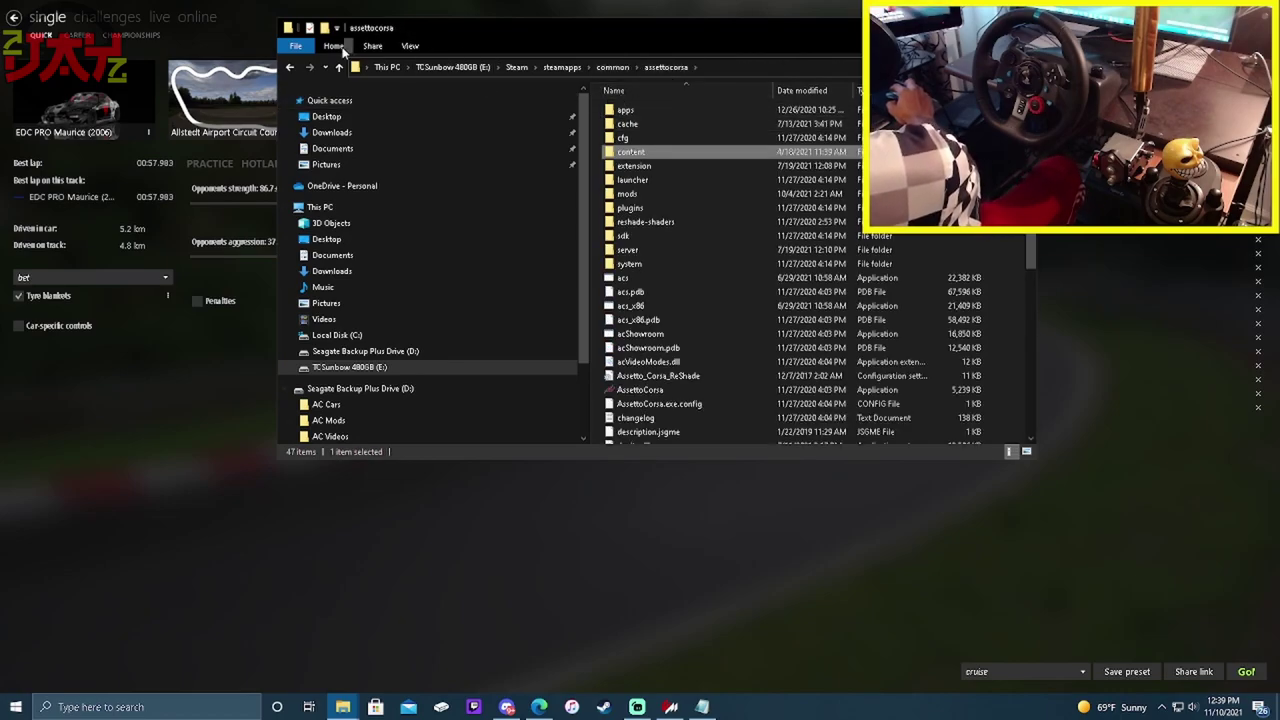
double_click(630, 111)
double_click(668, 112)
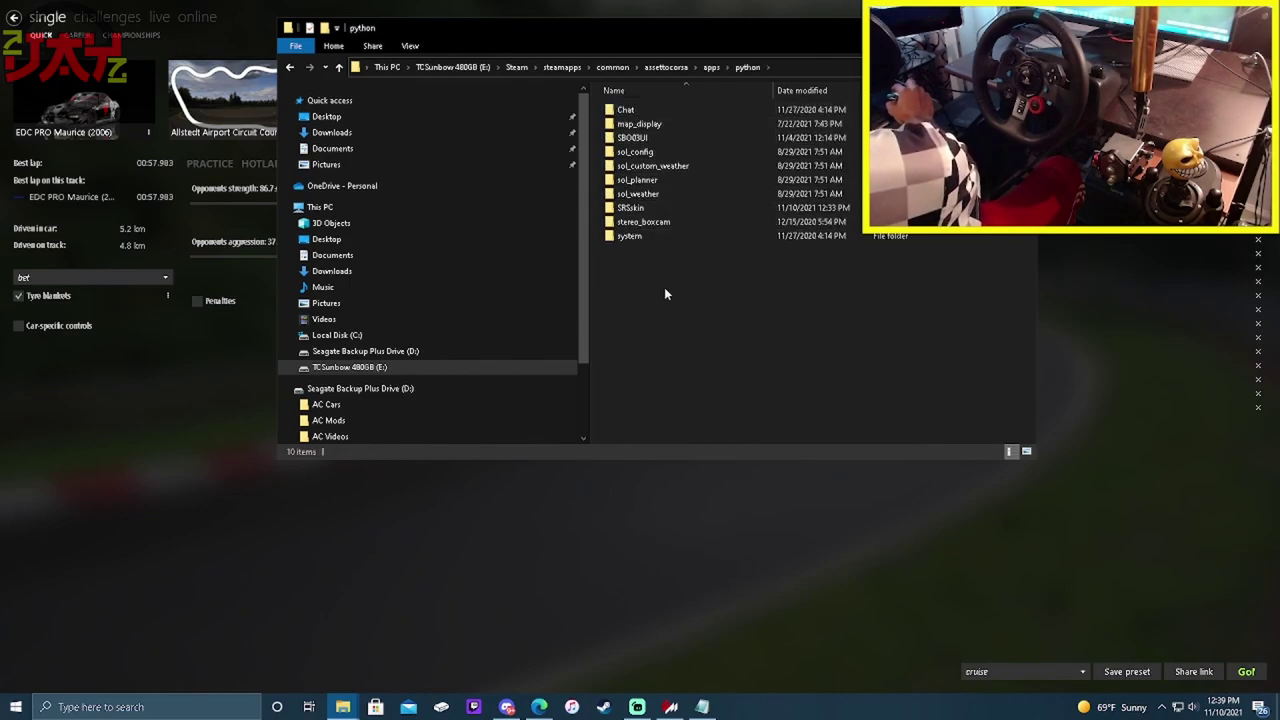
mouse_move(652, 225)
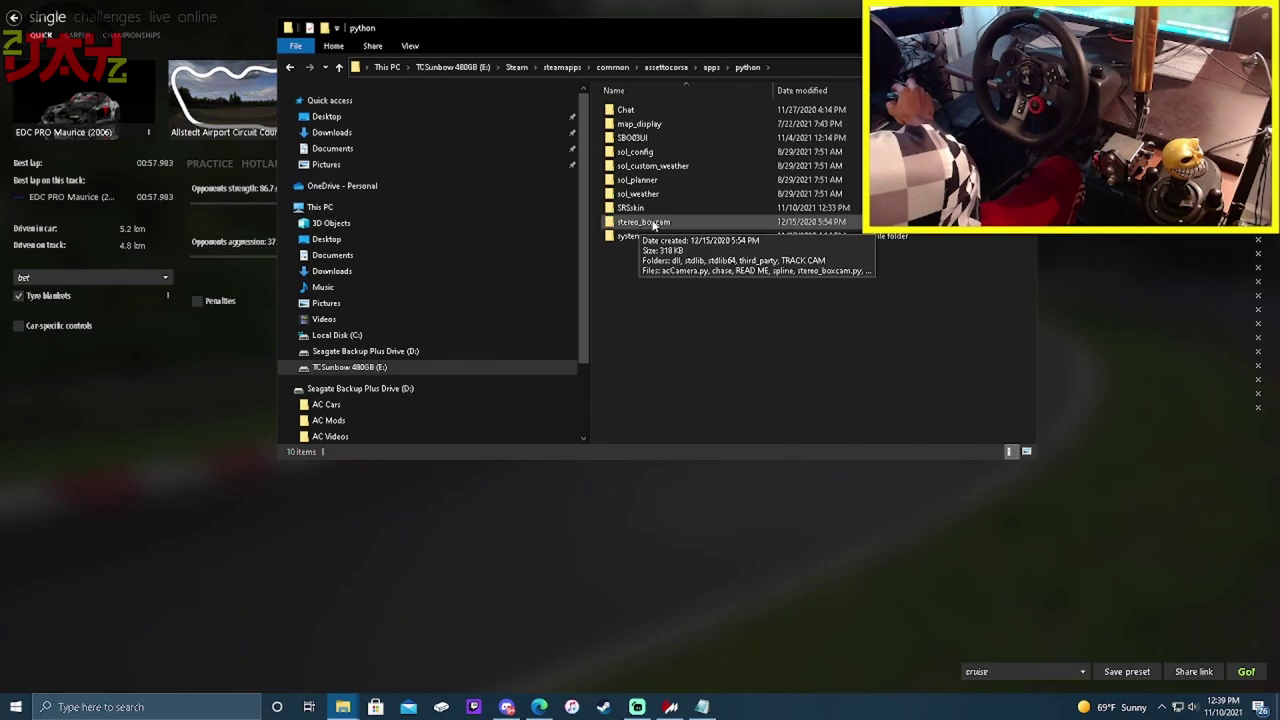
Copy the stereo_boxcam folder from Downloads into the python apps folder, skipping files that already exist there.
click(342, 707)
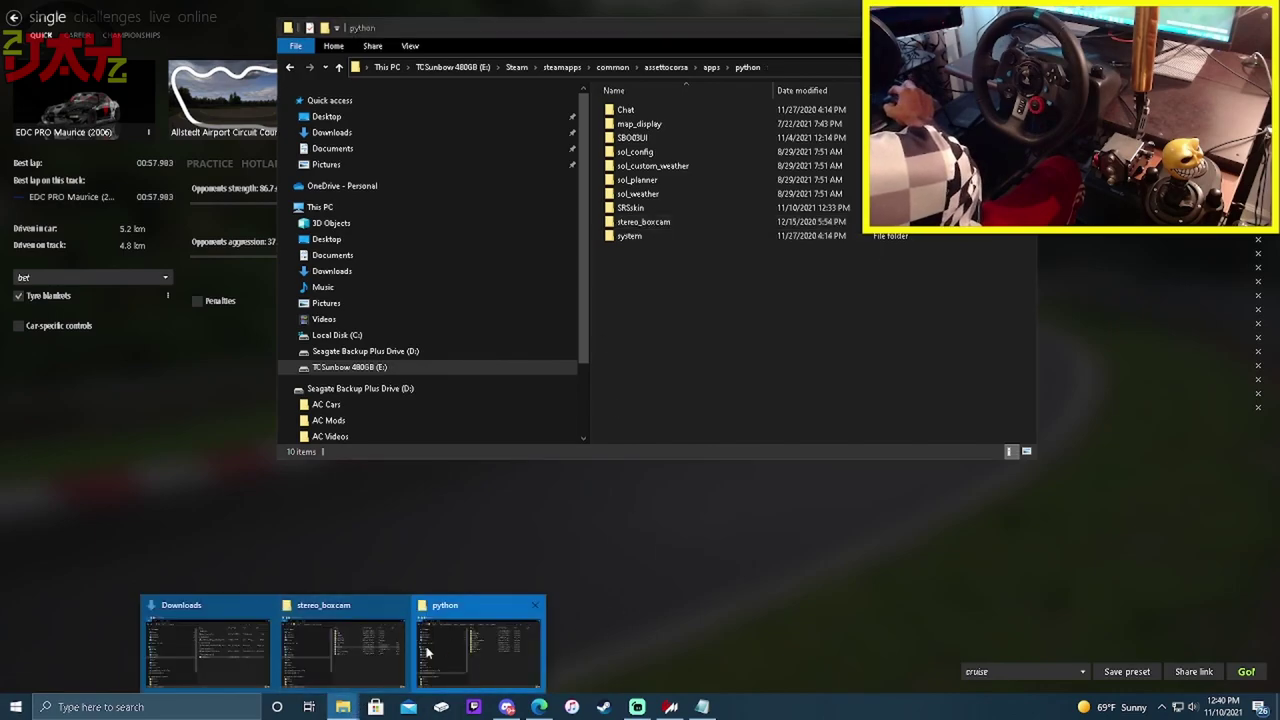
click(308, 646)
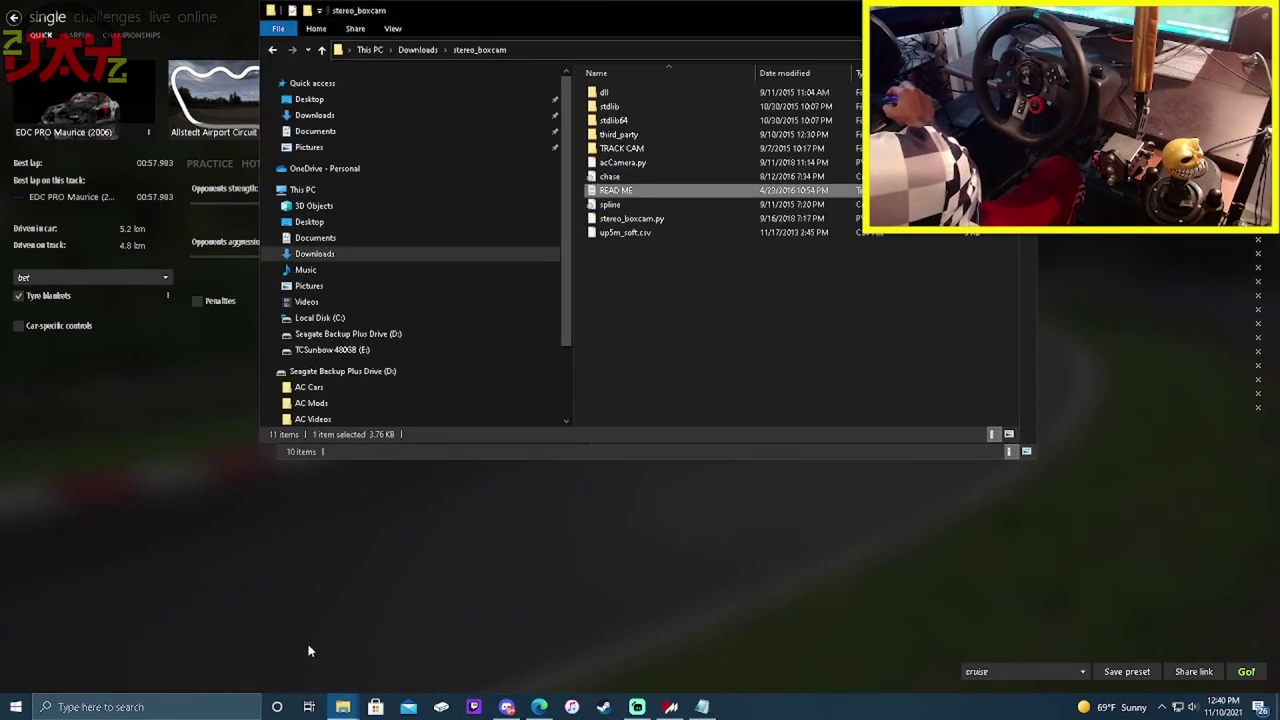
click(352, 708)
click(209, 668)
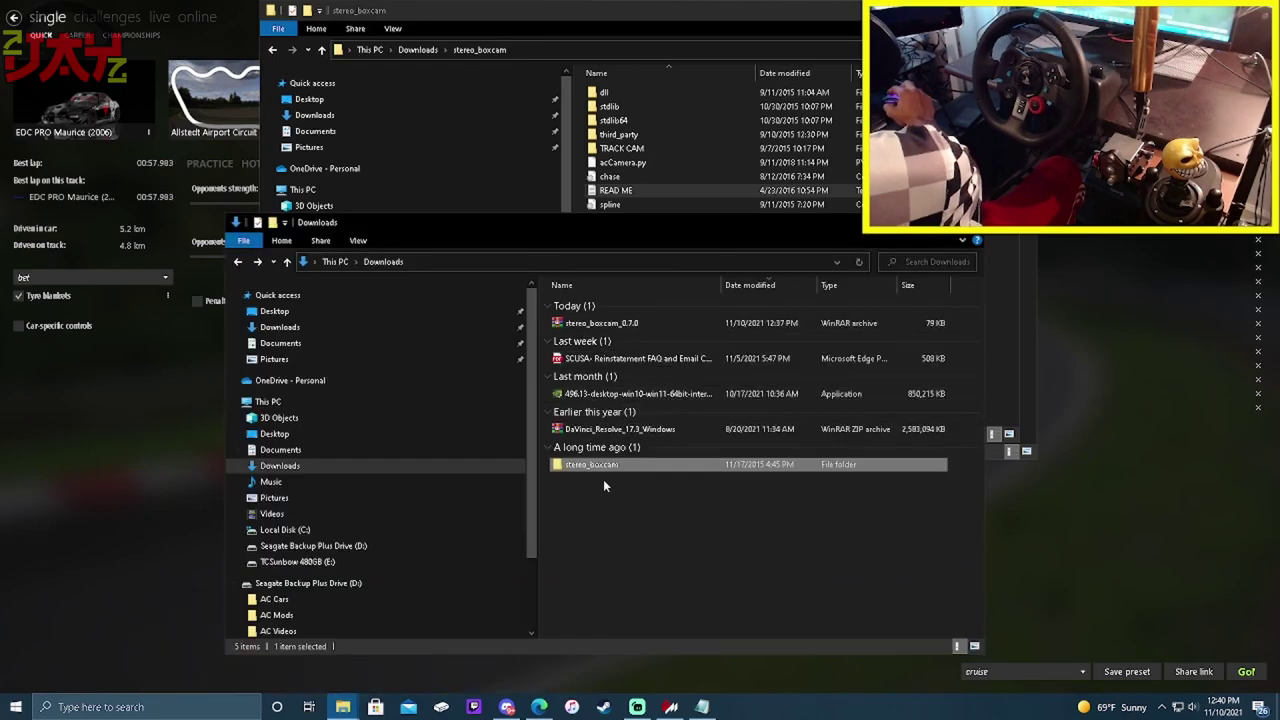
drag(613, 474, 733, 491)
drag(692, 13, 1011, 420)
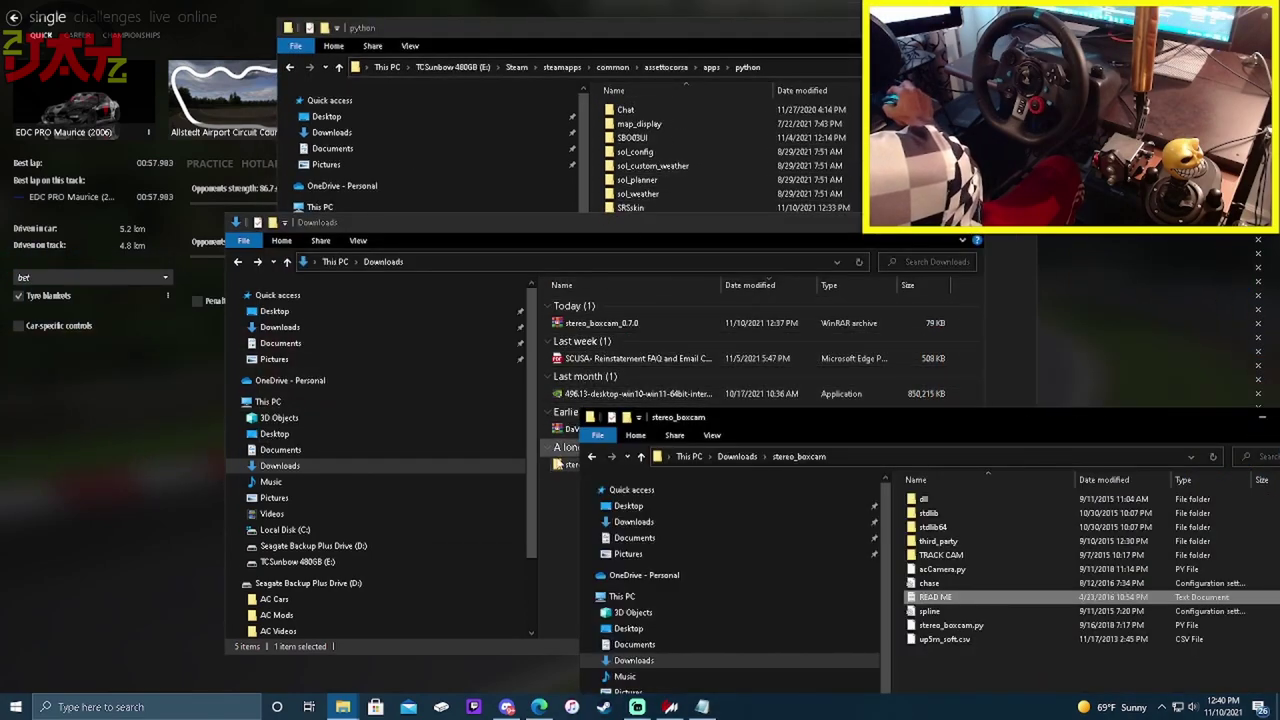
drag(592, 420, 960, 165)
drag(712, 172, 712, 175)
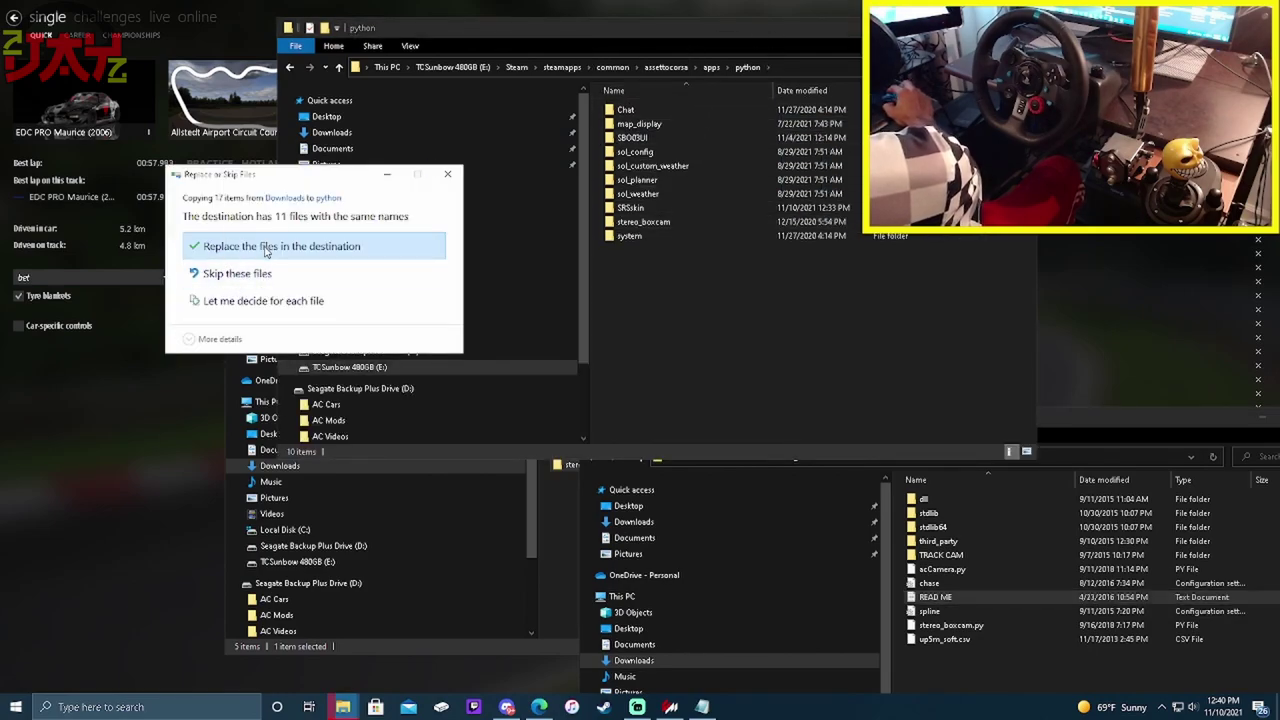
click(229, 276)
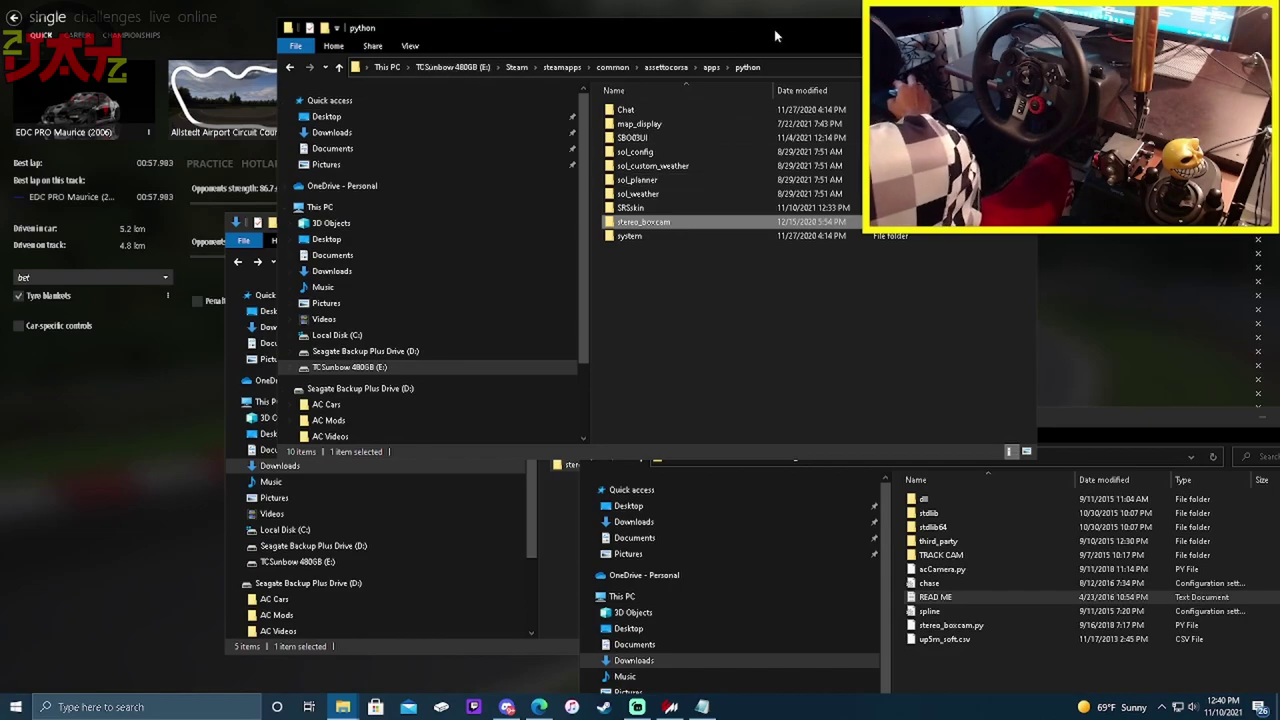
Return to Content Manager and make sure Stereo Boxcam is enabled among the activated apps in the Assetto Corsa settings.
click(706, 14)
double_click(706, 14)
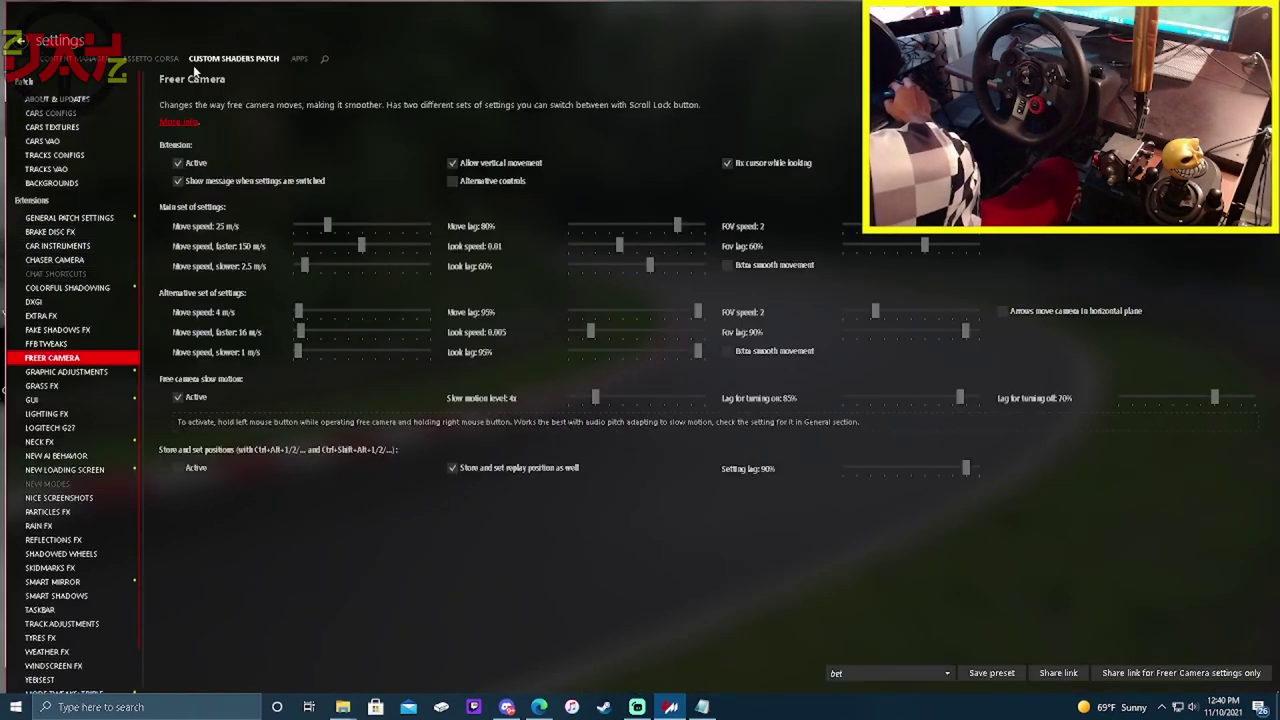
click(160, 59)
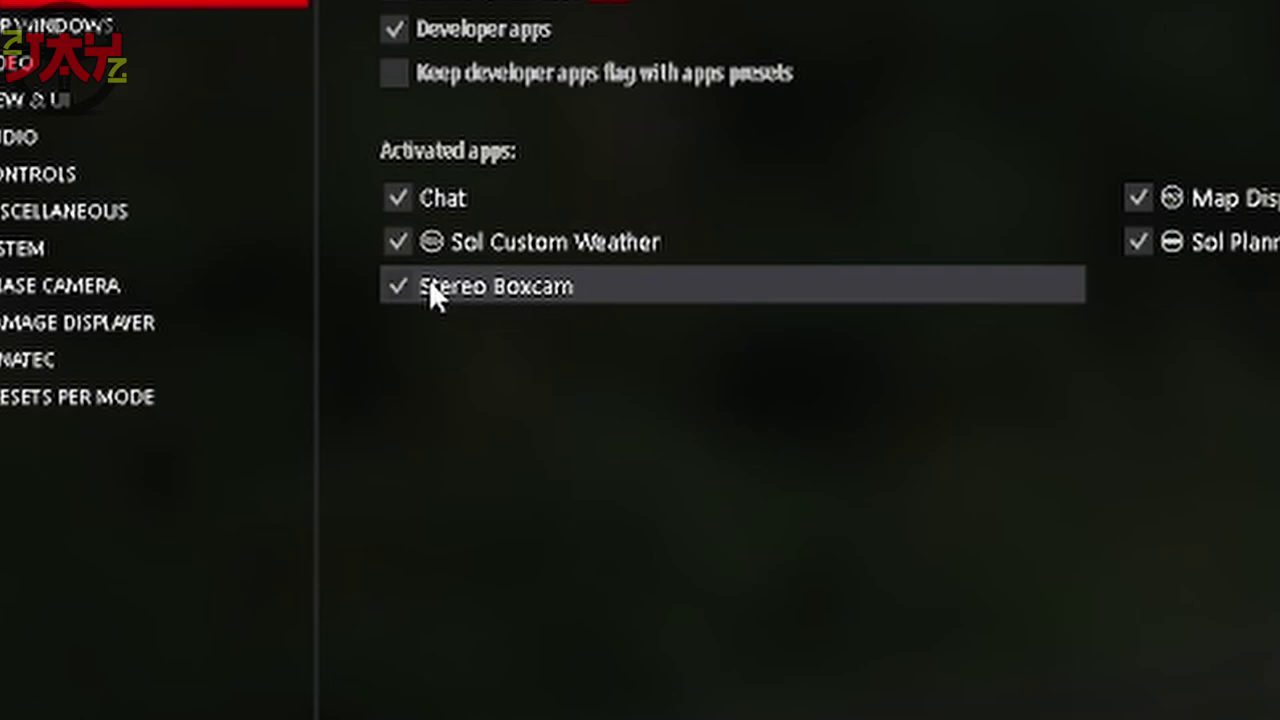
click(433, 283)
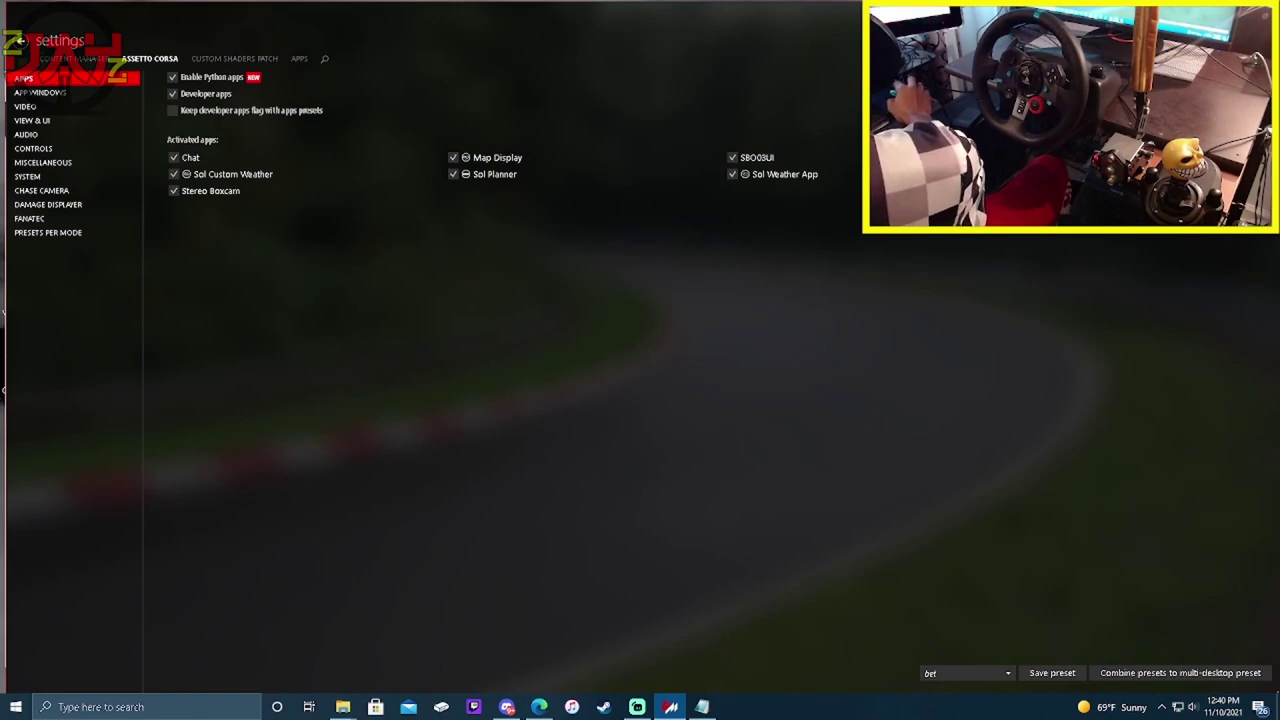
click(21, 41)
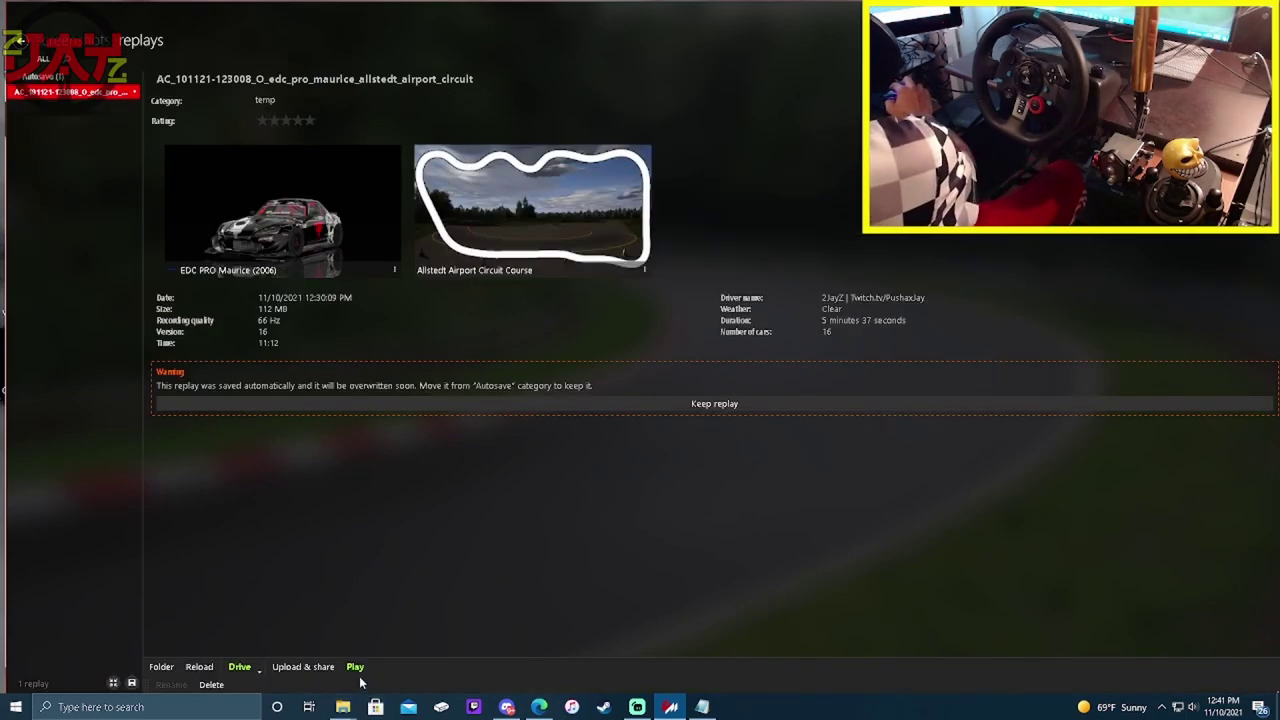
Play the autosaved EDC PRO Maurice replay at Allstedt Airport Circuit and switch the replay camera to Chase 2.
click(355, 667)
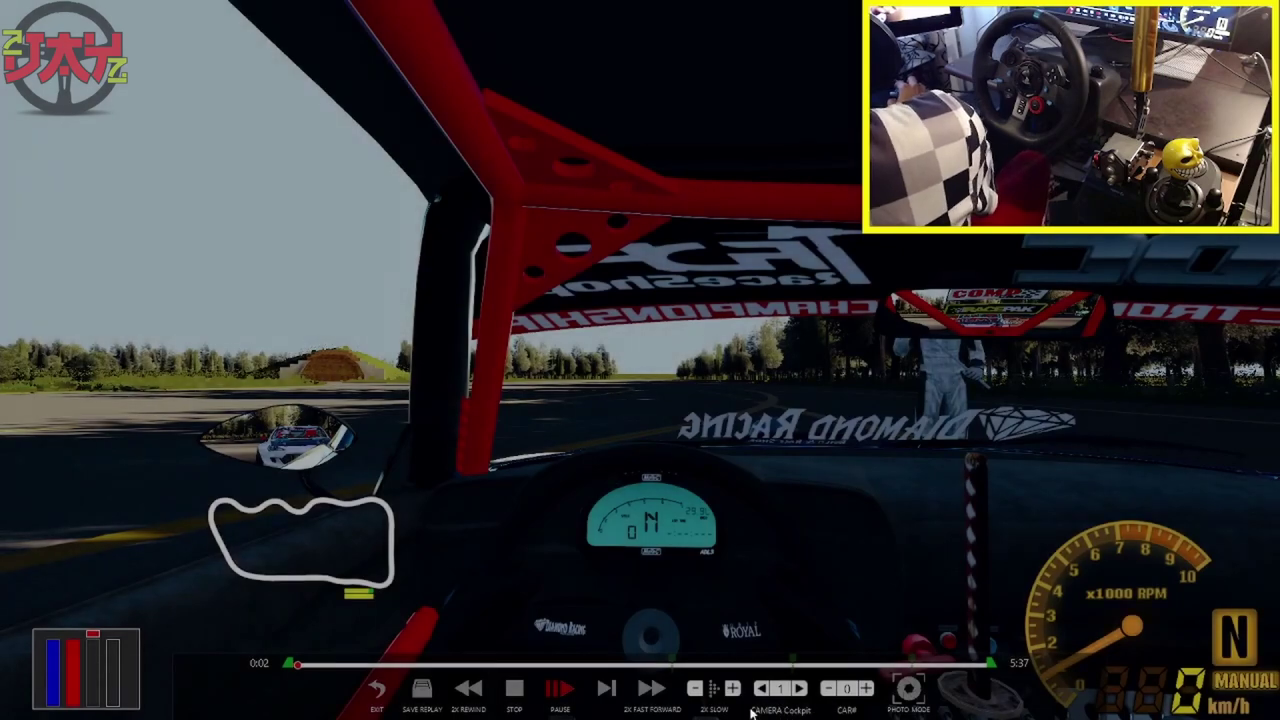
click(798, 692)
click(800, 692)
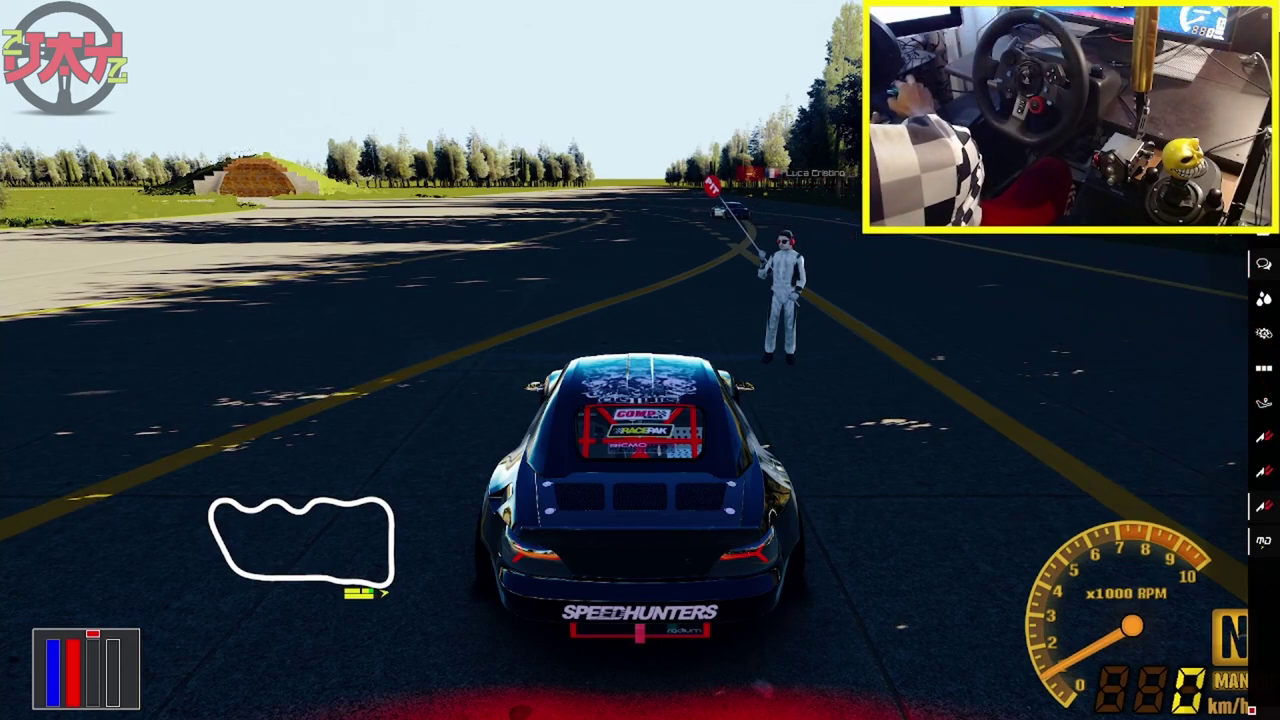
Open the stereo boxcam app in the replay and activate its cameras.
mouse_move(1263, 440)
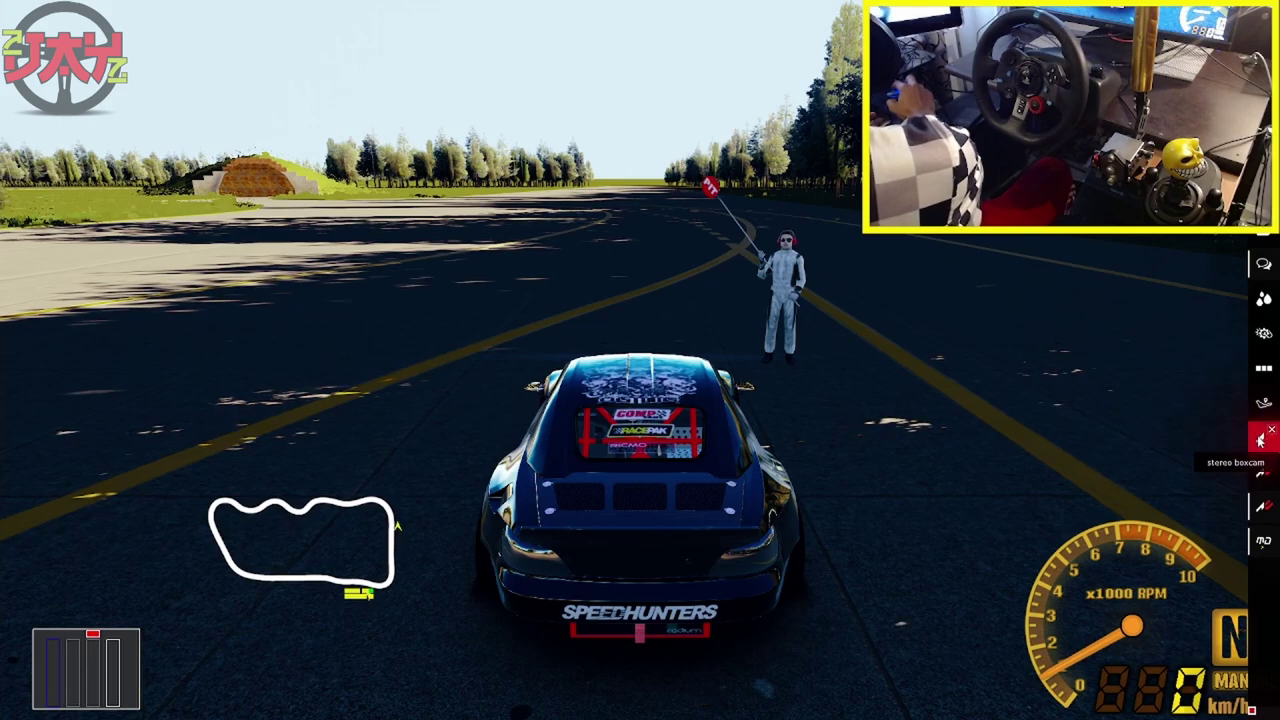
click(1262, 440)
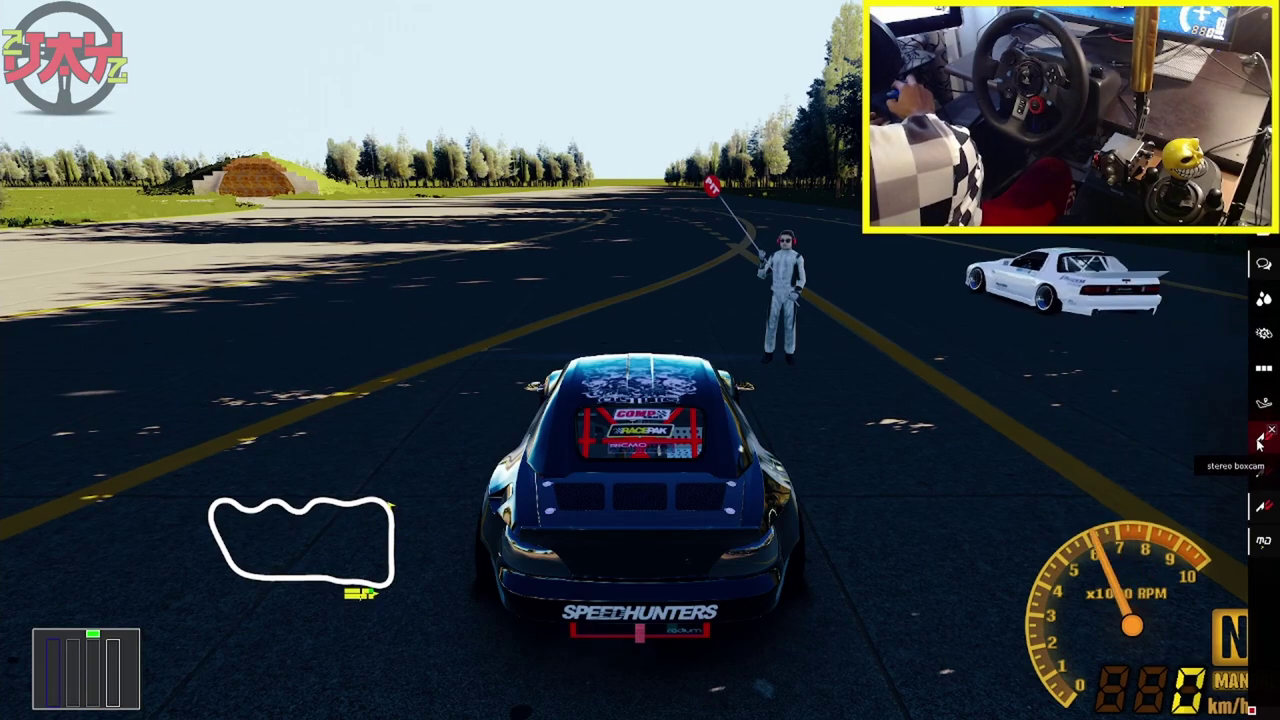
click(143, 74)
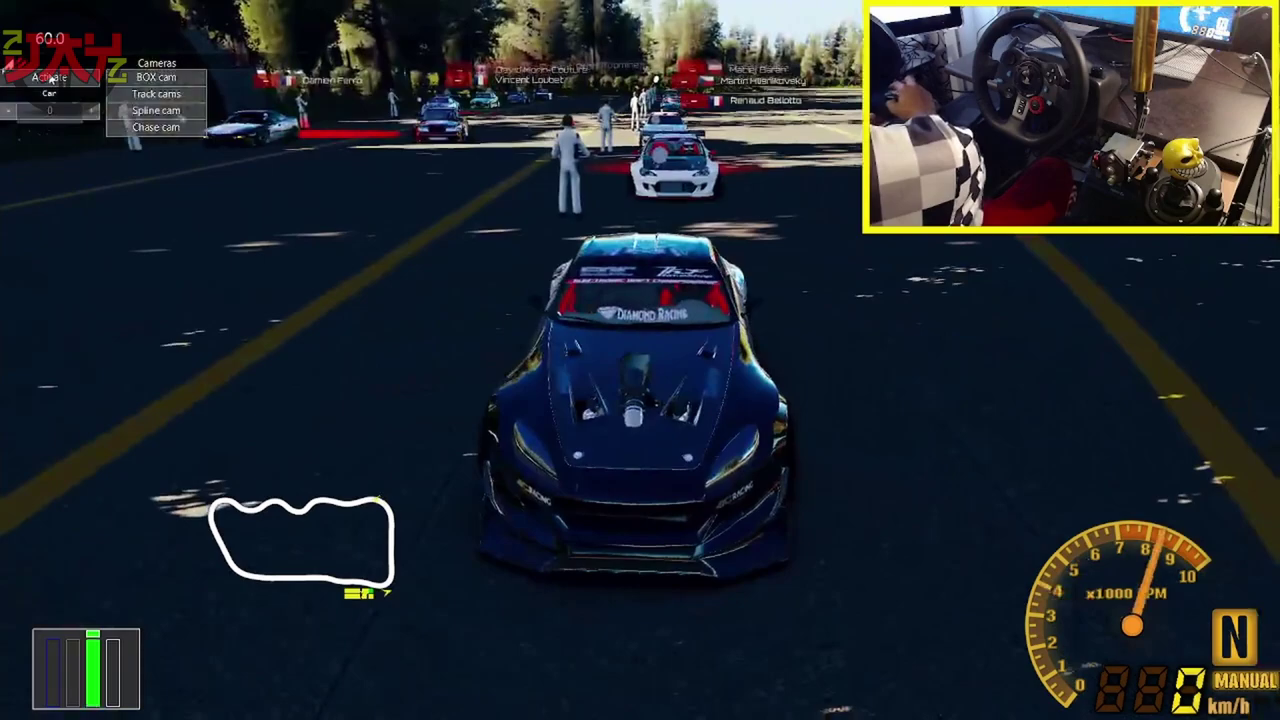
click(51, 78)
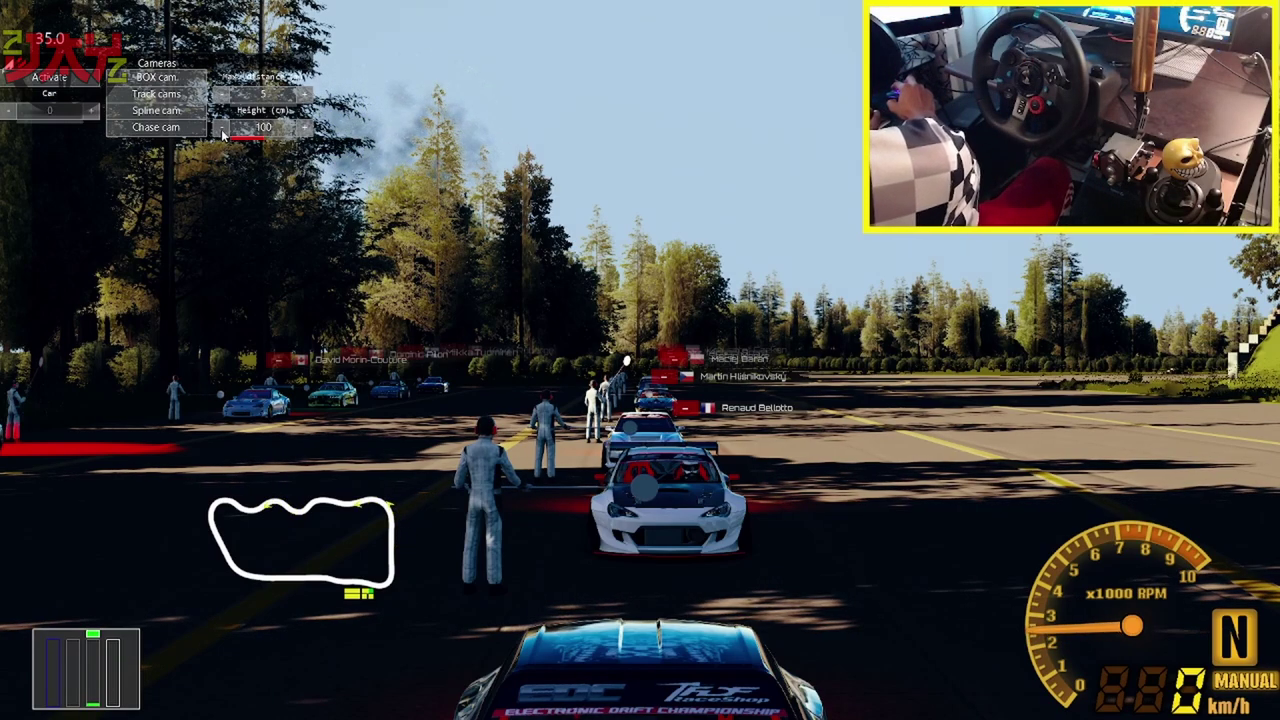
Skip the replay ahead to the drifting section and raise the chase cam's height to 160 cm.
mouse_move(703, 664)
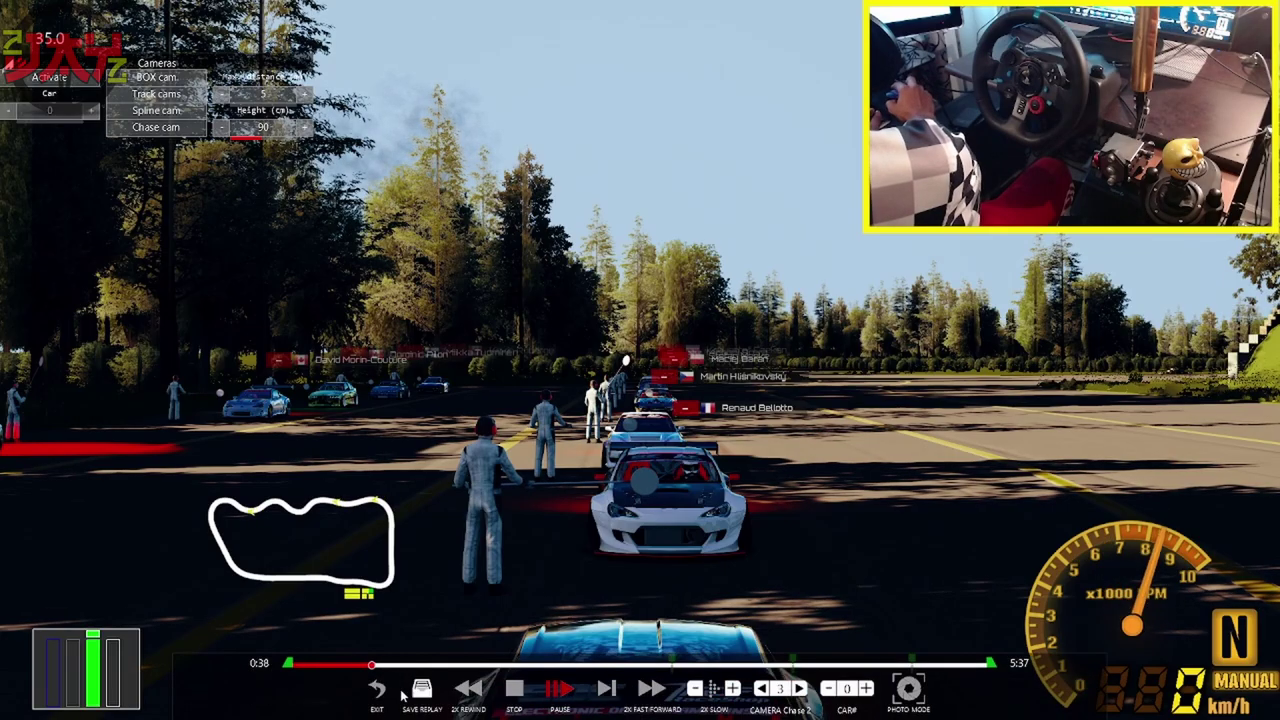
click(545, 664)
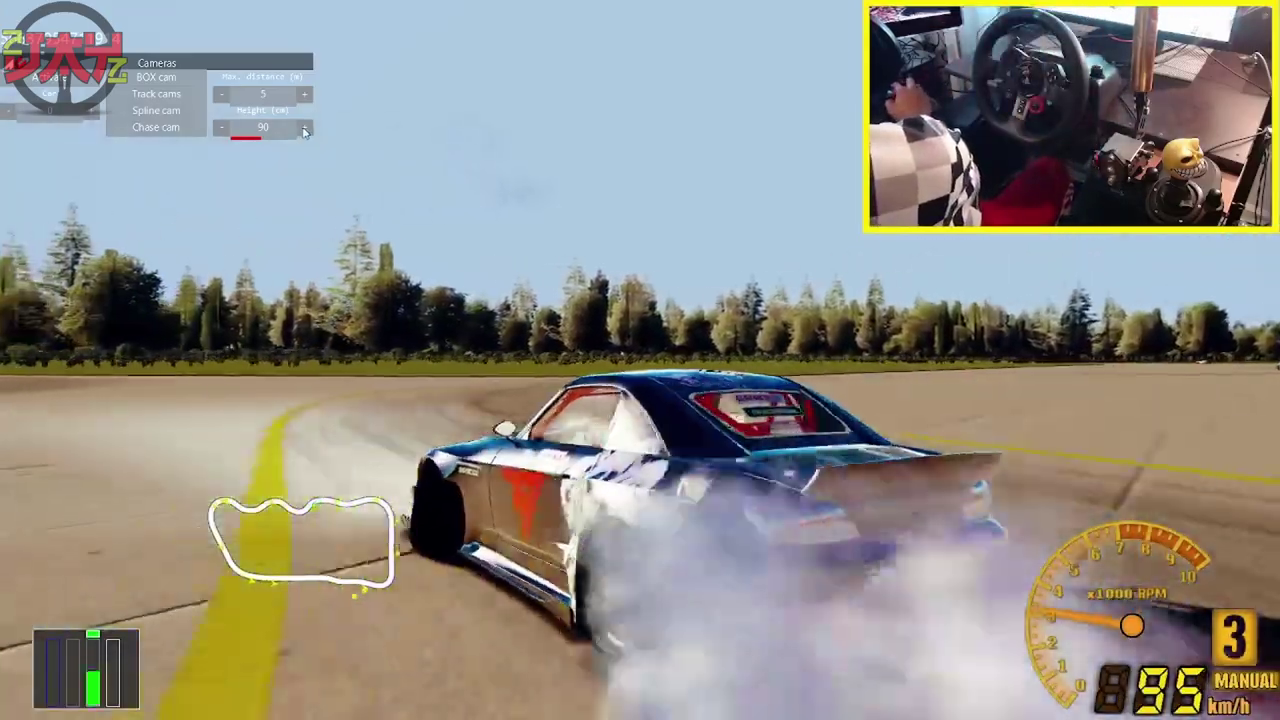
click(304, 128)
click(304, 128)
click(304, 128)
click(304, 128)
click(304, 128)
click(304, 128)
click(304, 128)
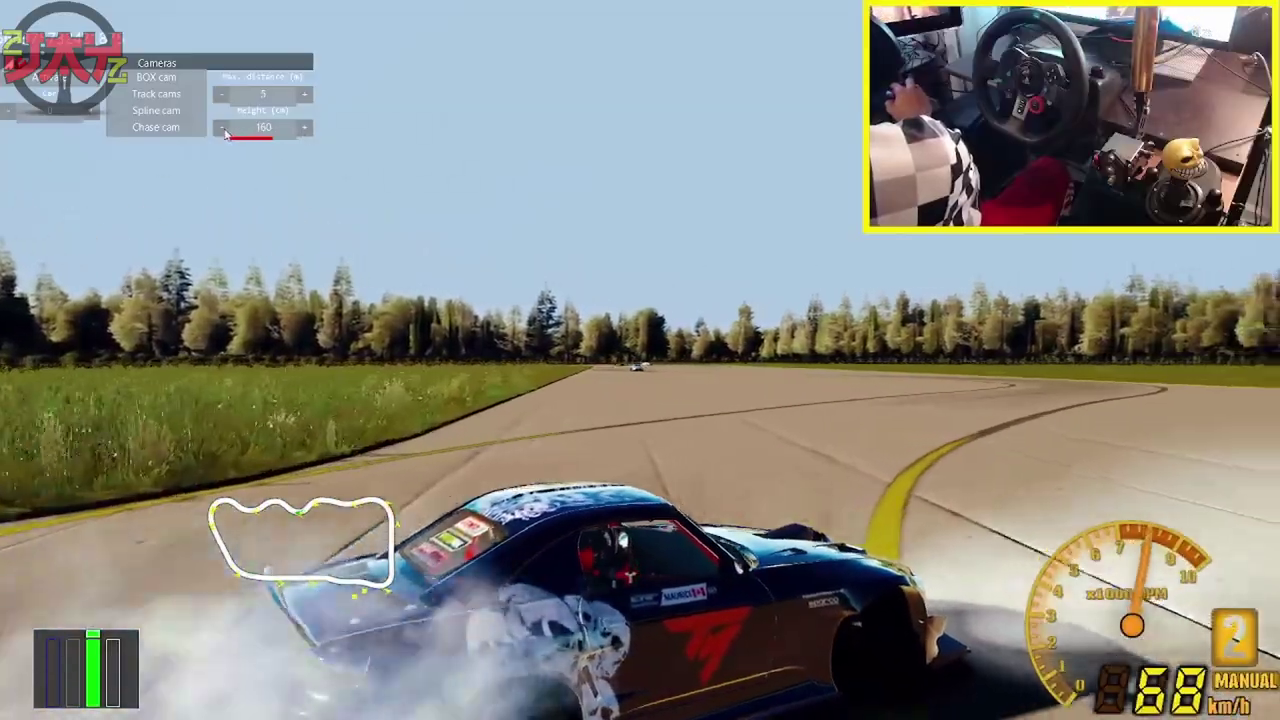
Try chase cam heights of 60 cm and 110 cm, and settle on 90 cm.
click(224, 130)
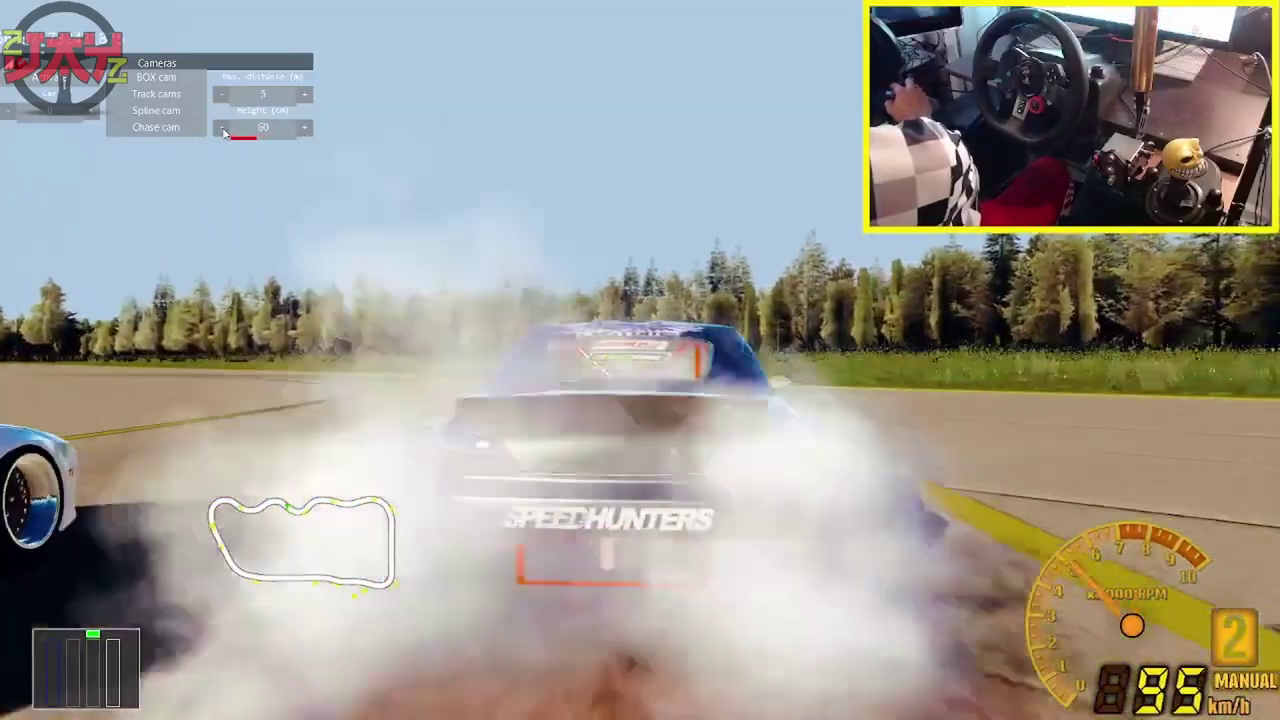
click(305, 128)
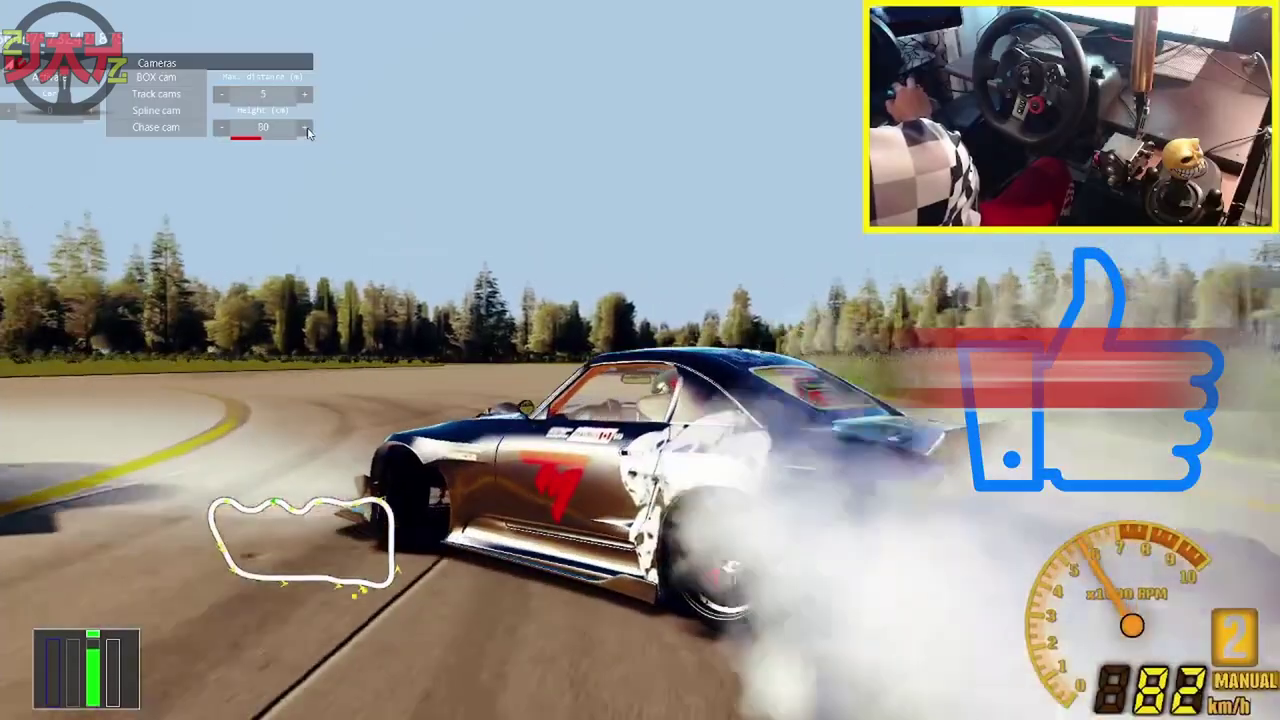
click(306, 130)
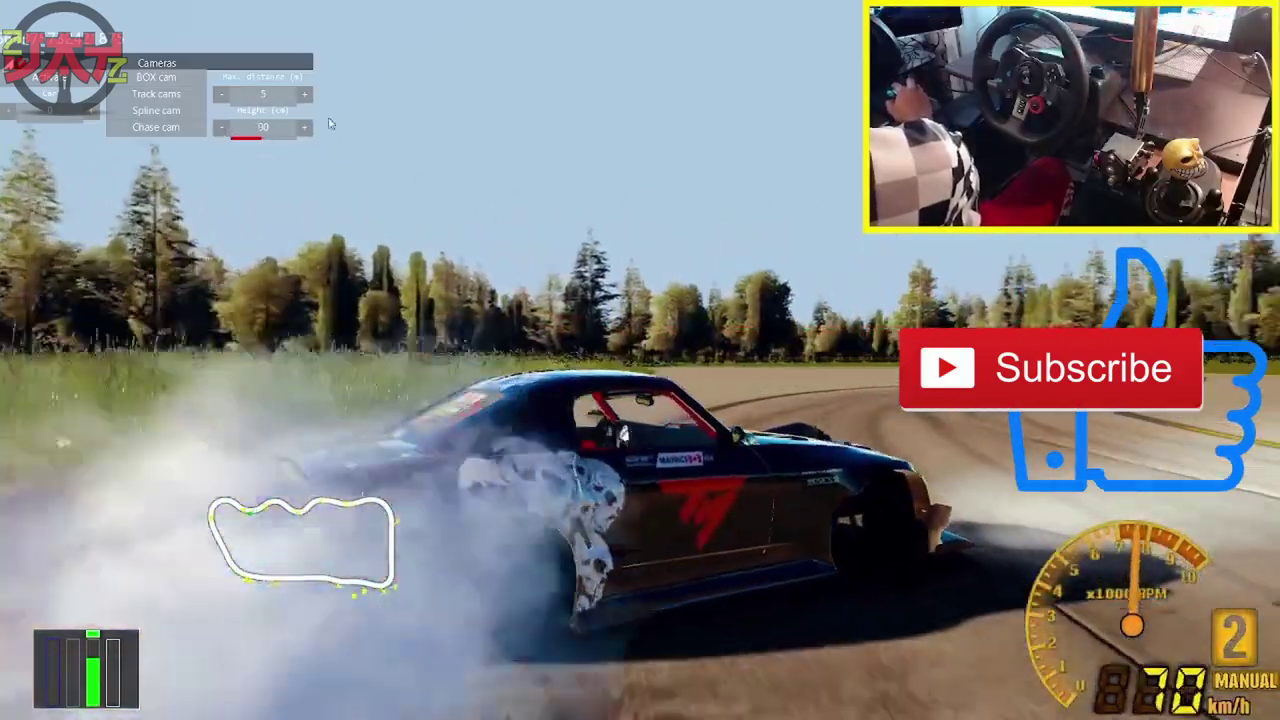
click(305, 127)
click(305, 127)
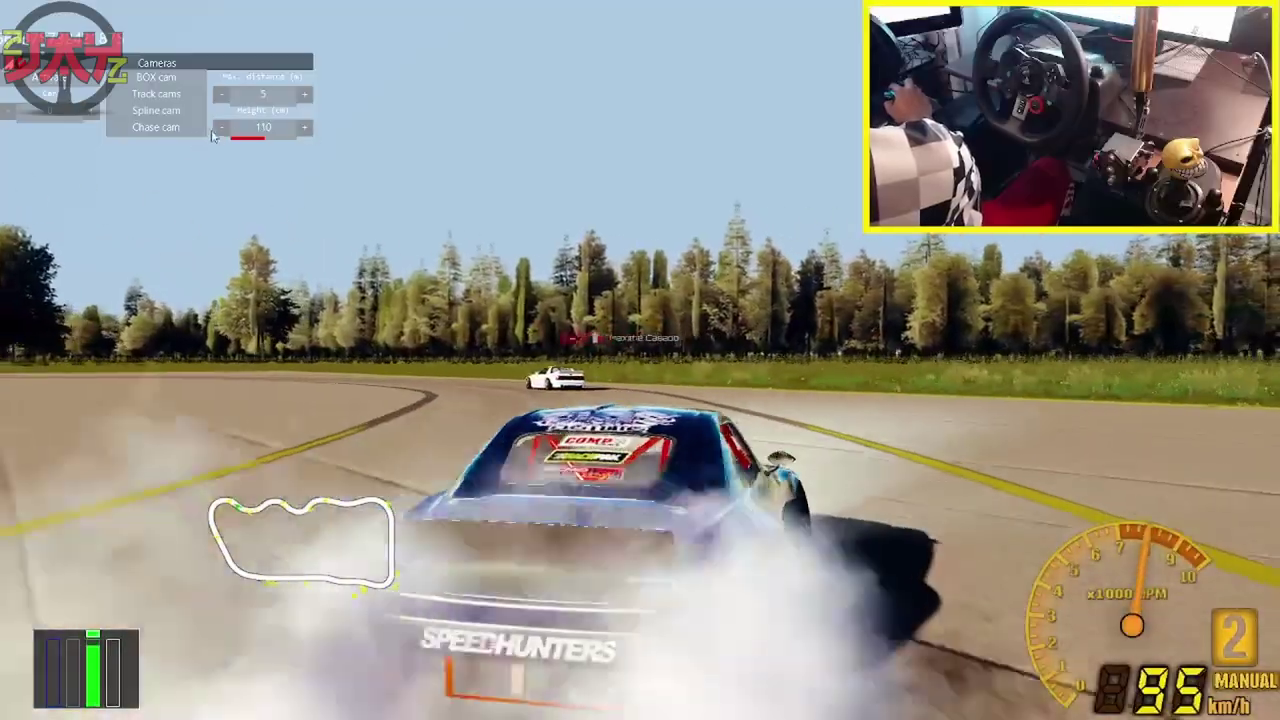
click(223, 130)
click(223, 130)
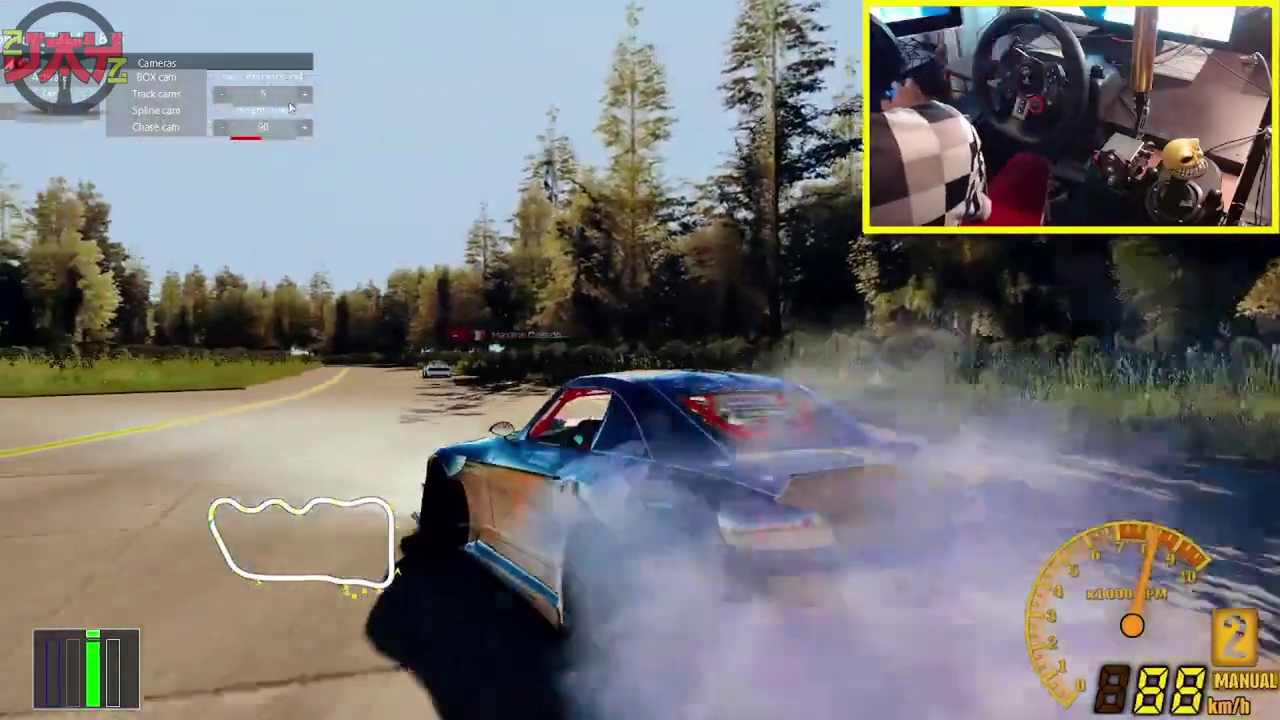
Increase the chase cam's maximum distance to 8 m.
click(305, 95)
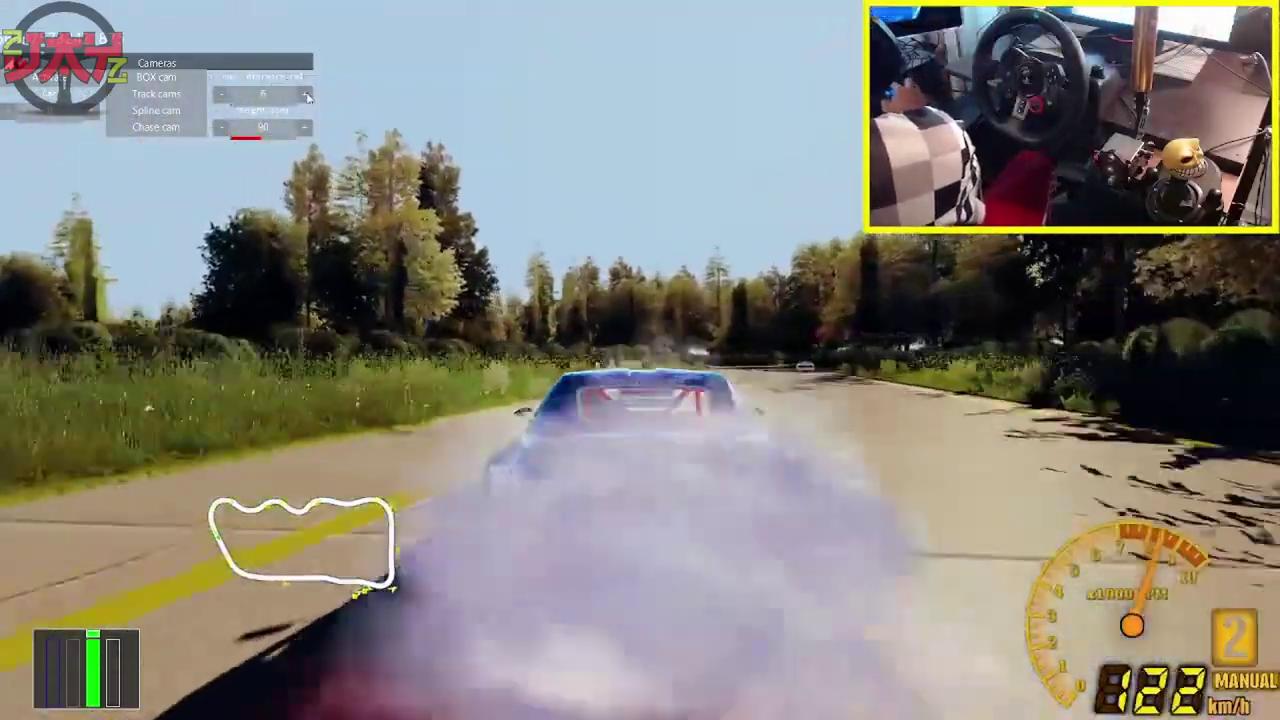
click(306, 95)
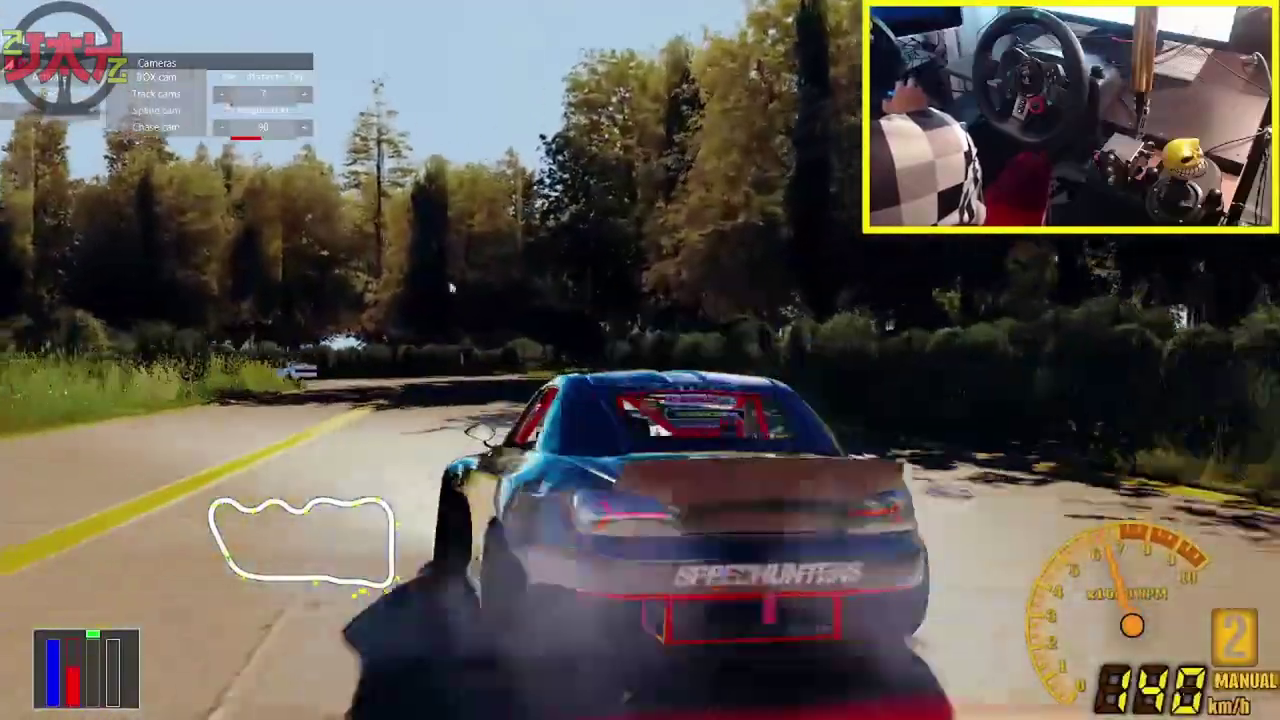
click(306, 96)
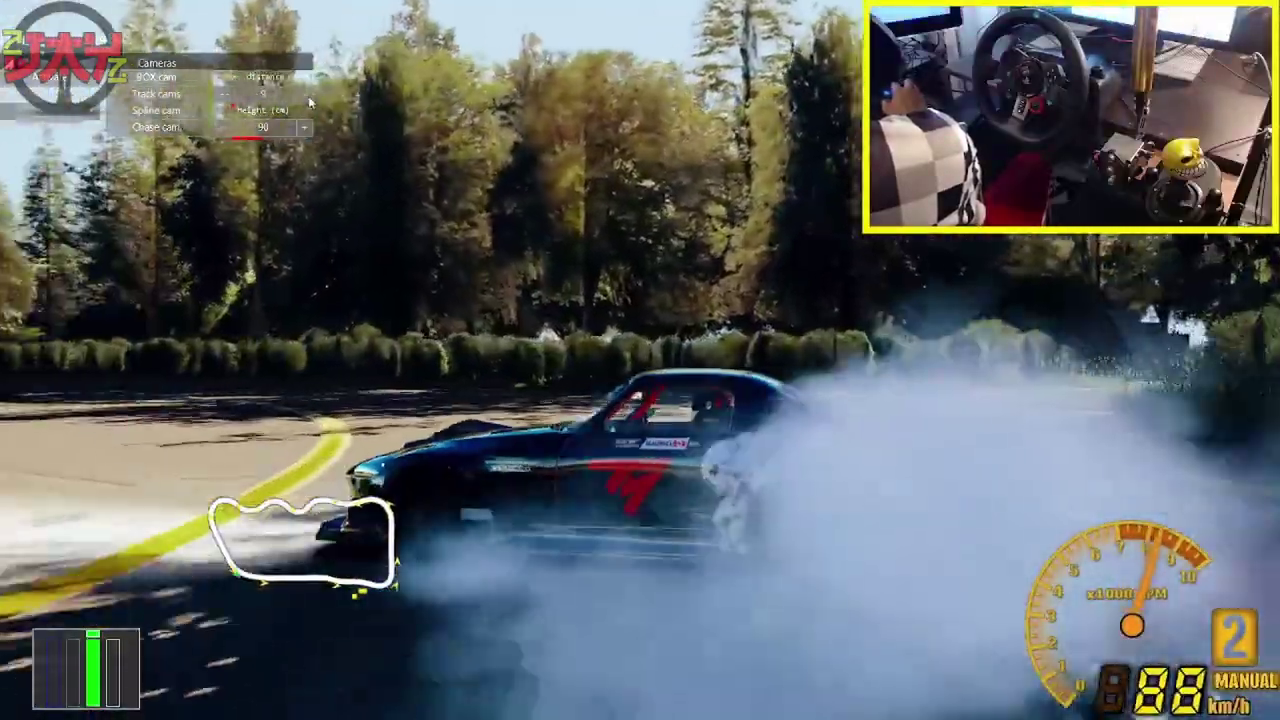